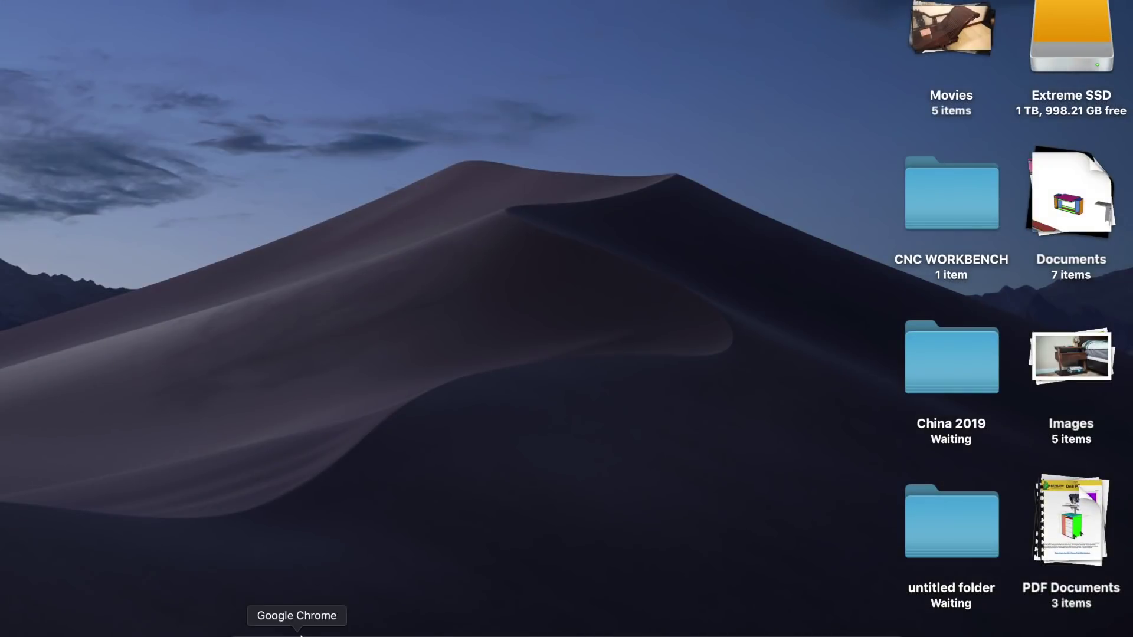
Search Google images for a Game of Thrones map and open the Vox article showing it.
left_click(286, 605)
left_click(239, 16)
type("game of t")
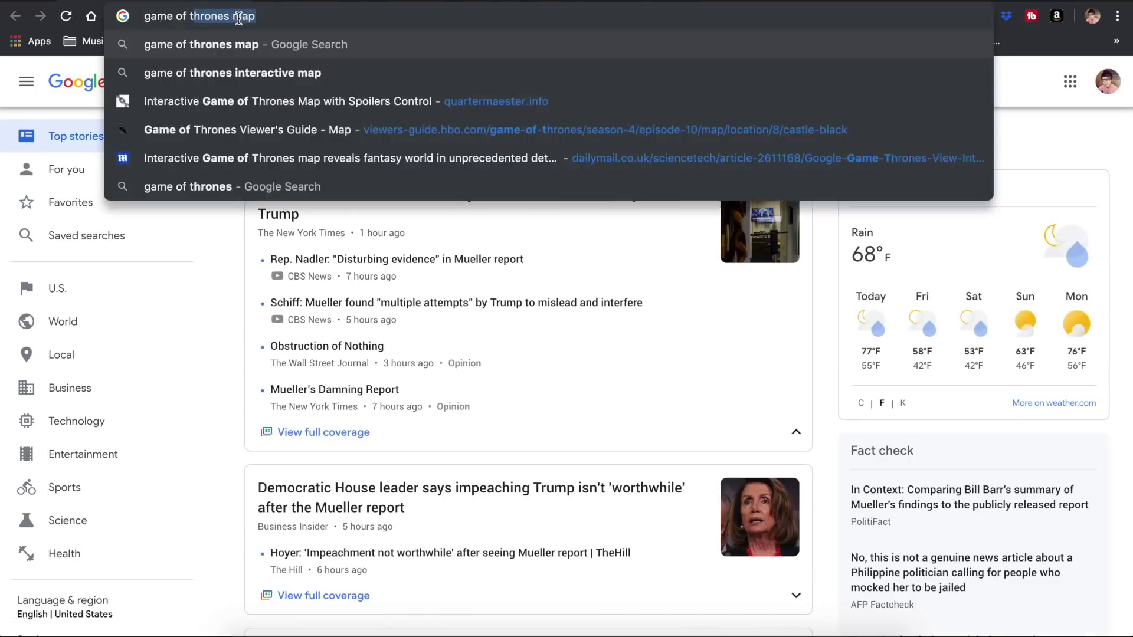
key("Return")
left_click(185, 134)
left_click(89, 289)
left_click(331, 302)
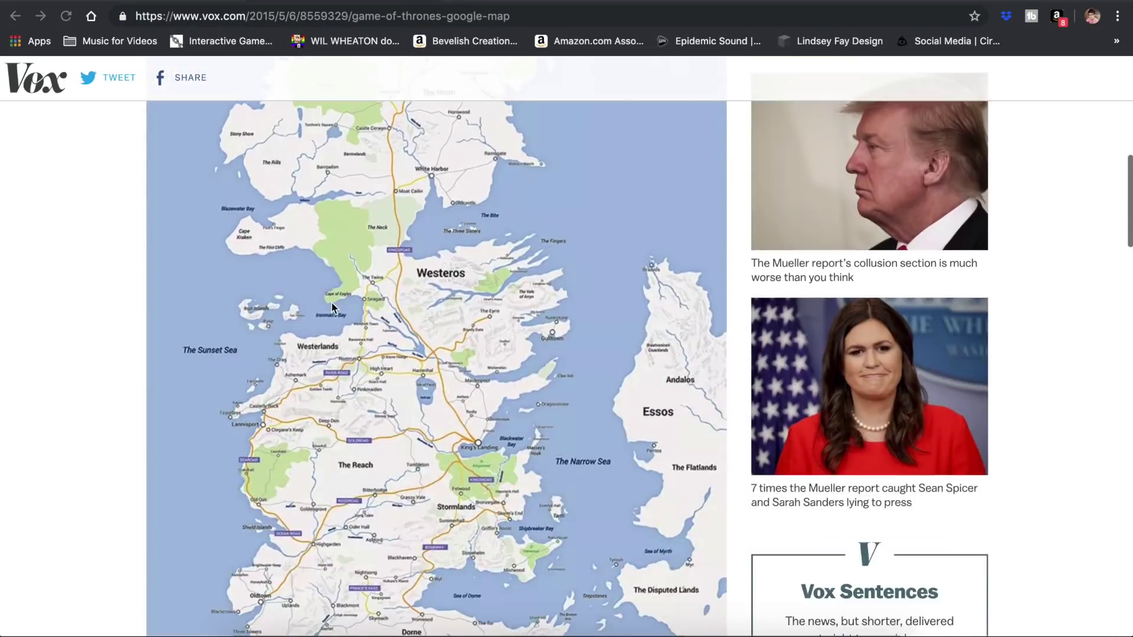
Save the map image as Google_Map_Westeros.0.jpg in the Game of Thrones folder.
scroll(331, 302, "up", 6)
right_click(403, 362)
left_click(479, 486)
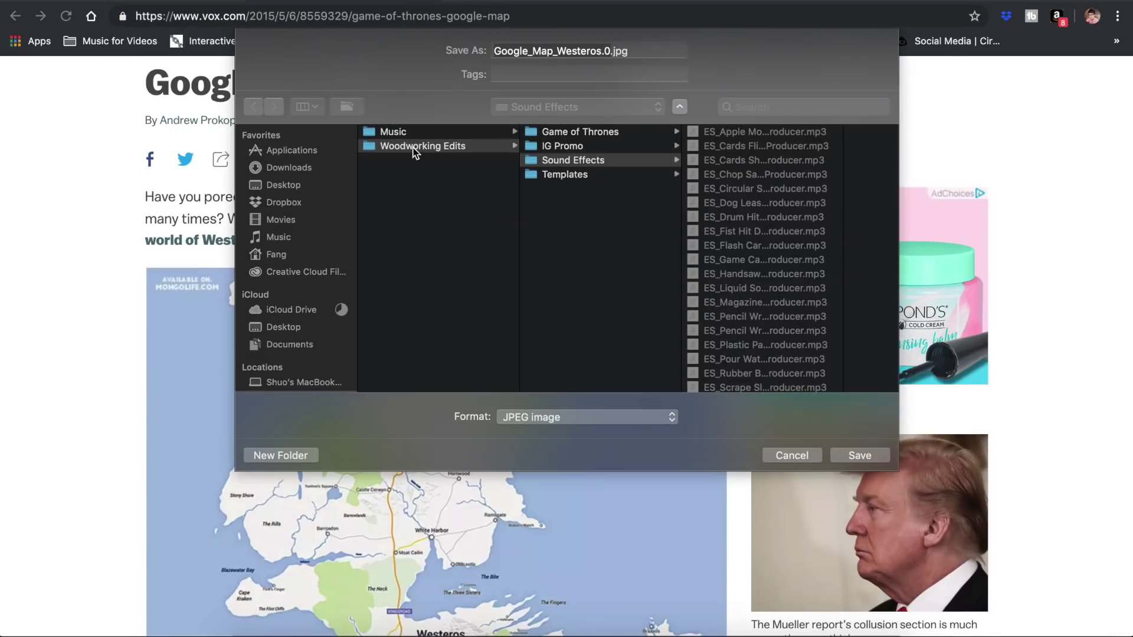
left_click(584, 133)
left_click(866, 458)
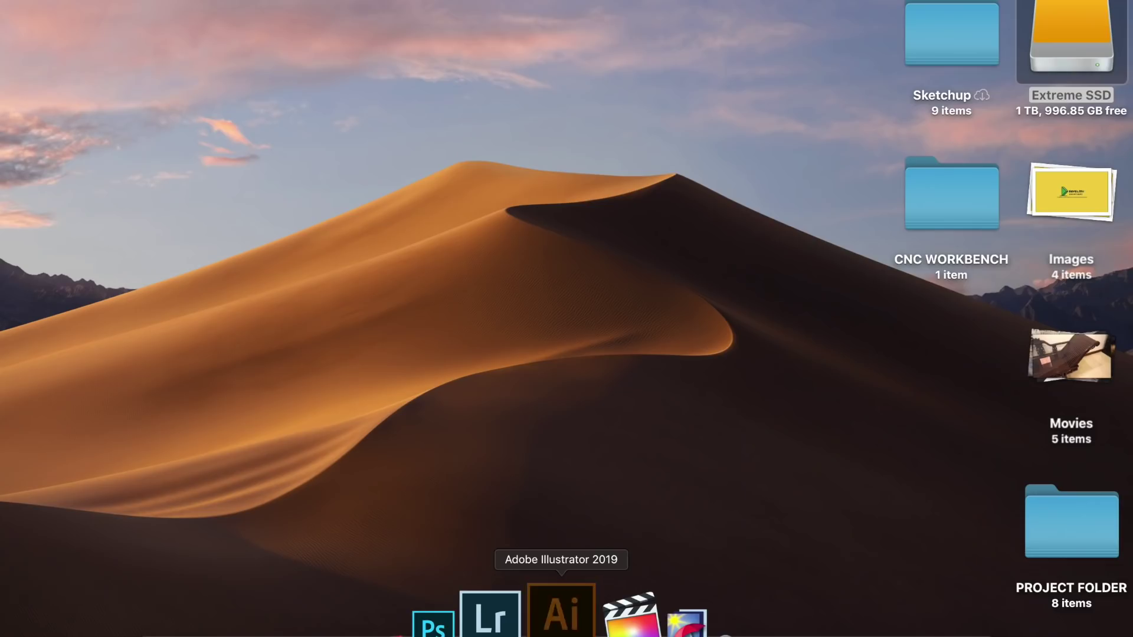
left_click(561, 611)
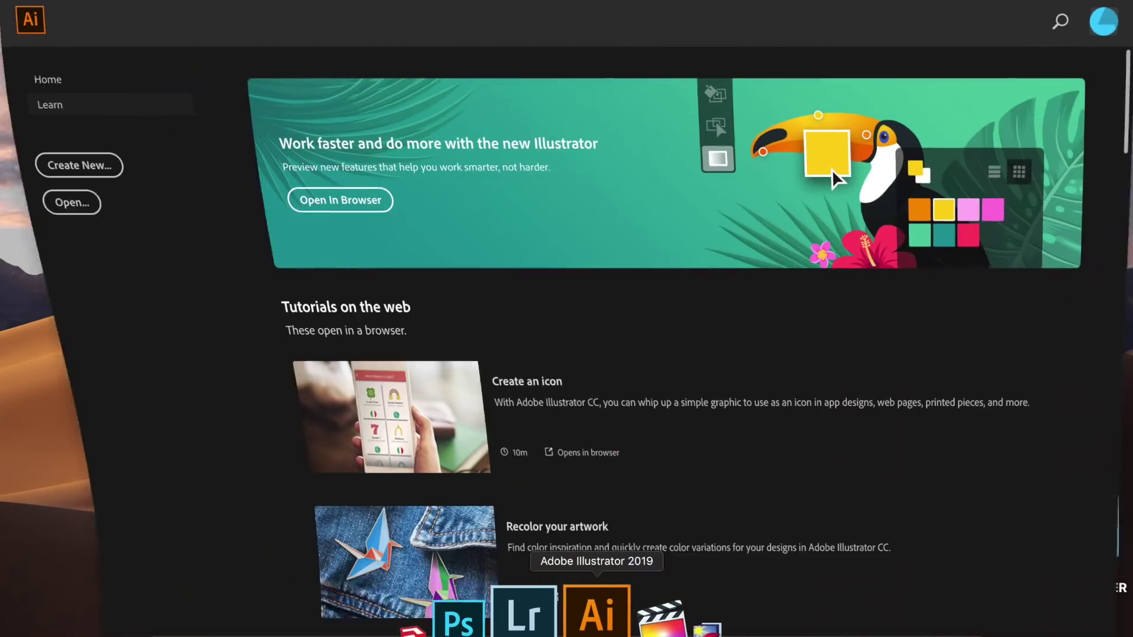
Create a new Illustrator document with 2 artboards.
left_click(59, 165)
left_click(826, 480)
double_click(494, 189)
type("2")
left_click(526, 264)
left_click(742, 475)
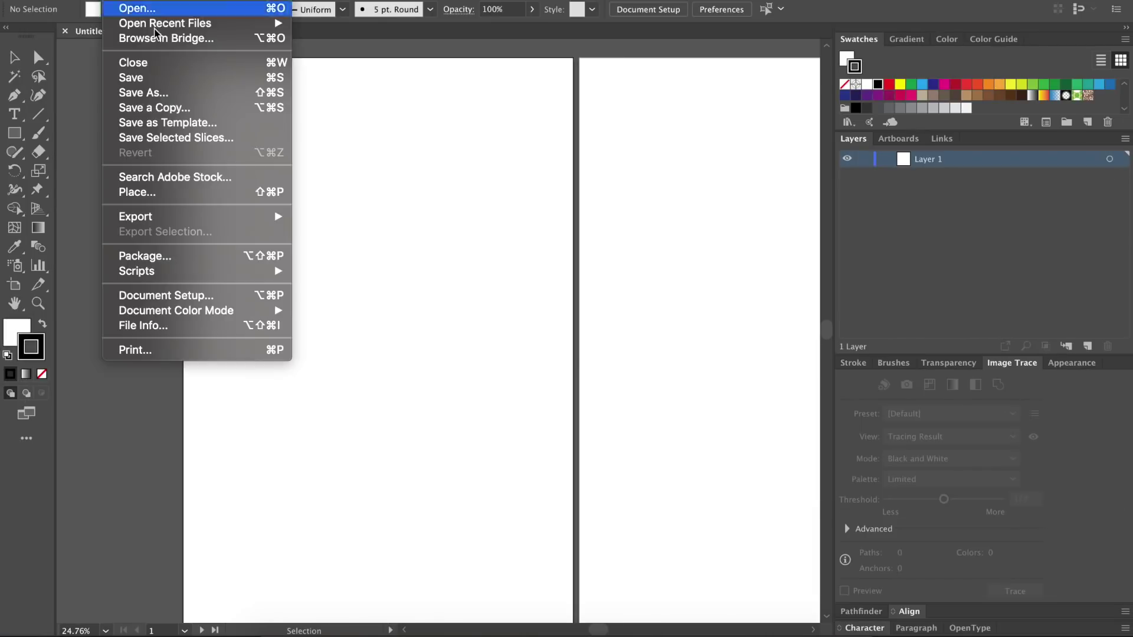
Place the Westeros map, copy it onto the right artboard, and Image Trace the copy as Line Art at threshold 219.
left_click(142, 195)
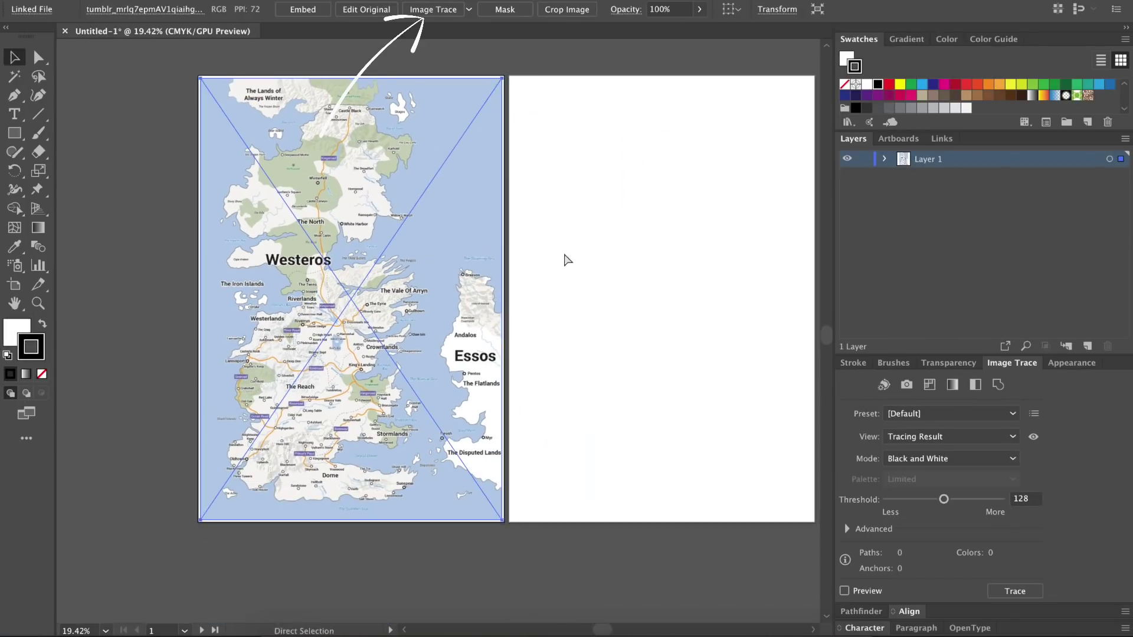
left_click_drag(443, 217, 748, 217)
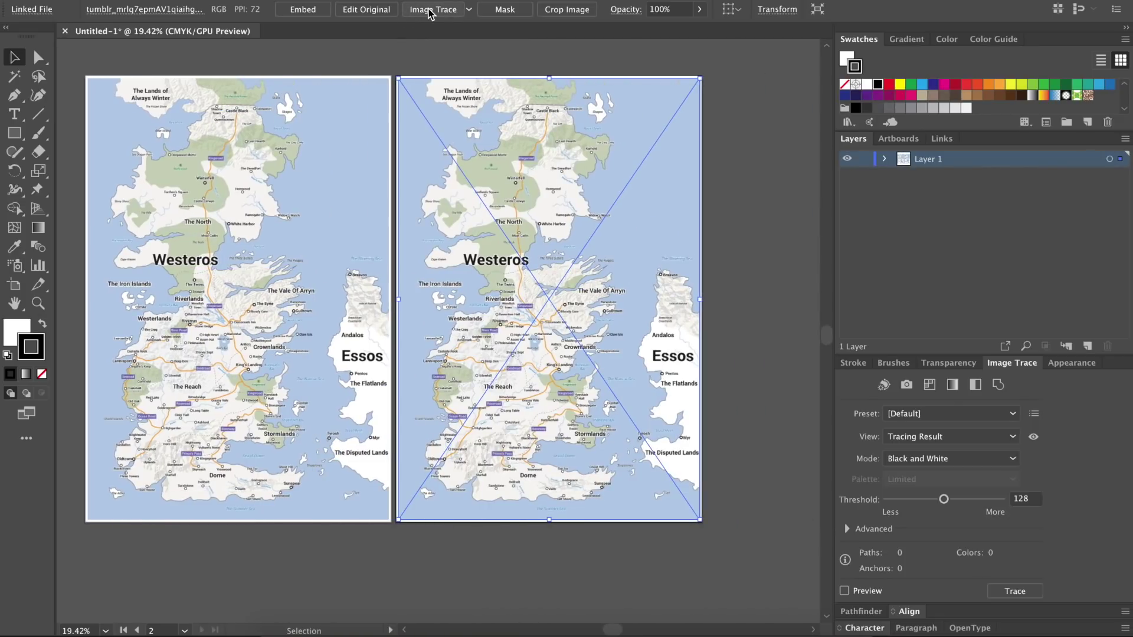
left_click(433, 14)
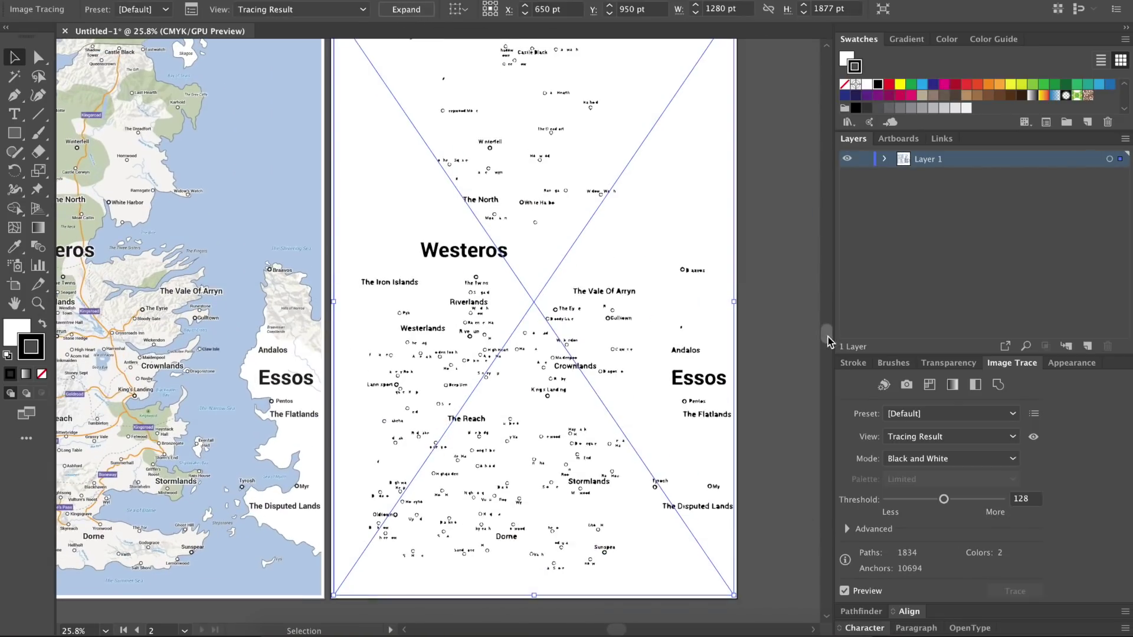
left_click(951, 437)
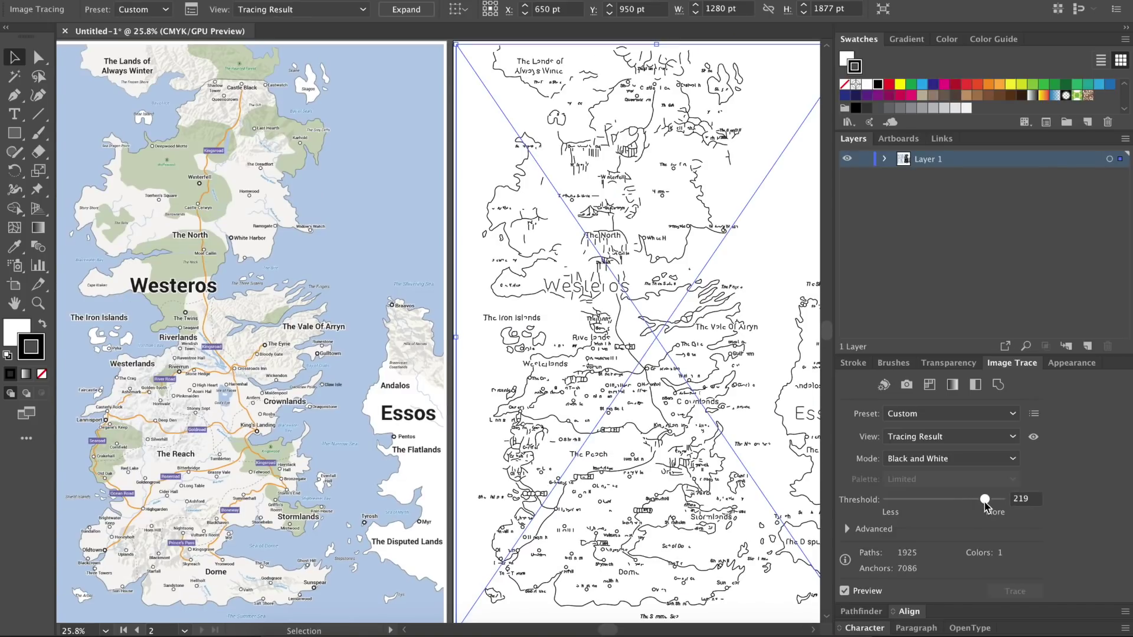
left_click(985, 499)
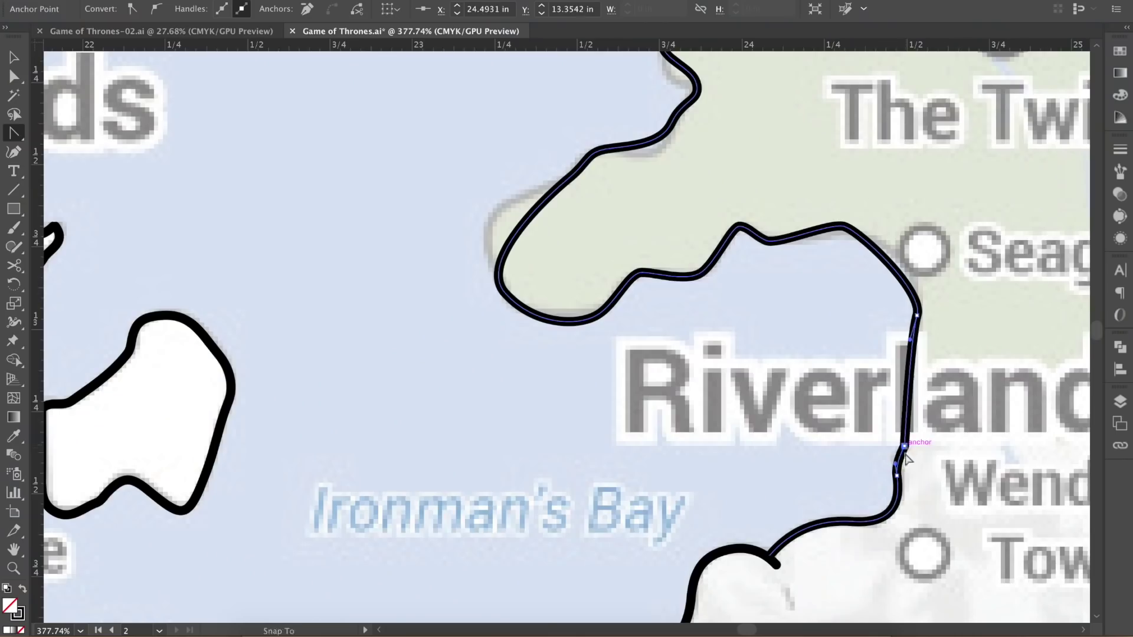
Outline the Westeros coastline with Pen tool paths over the map.
scroll(907, 460, "up", 5)
left_click(632, 271)
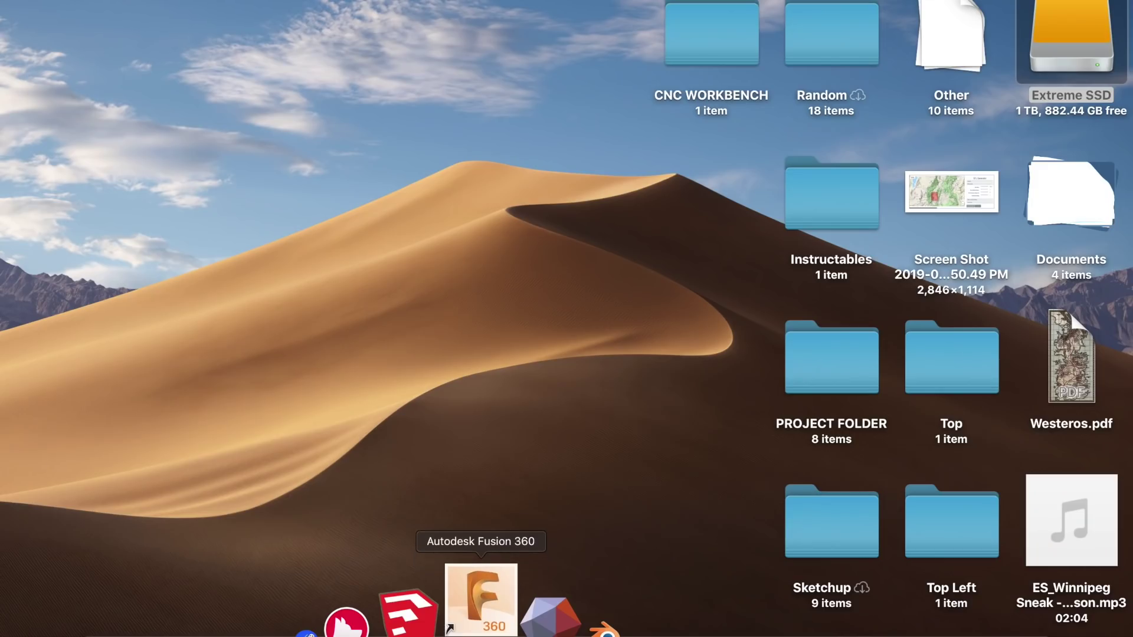
left_click(481, 599)
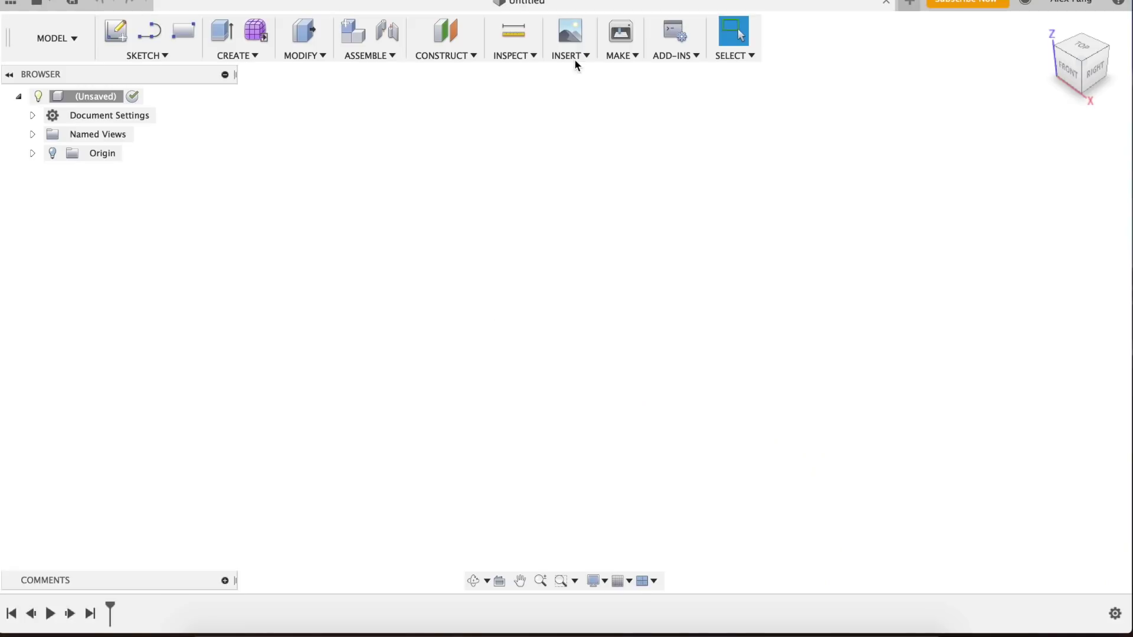
Insert Game of Thrones final final.svg on the XY plane at scale 1.53, shifted down along Y.
left_click(575, 59)
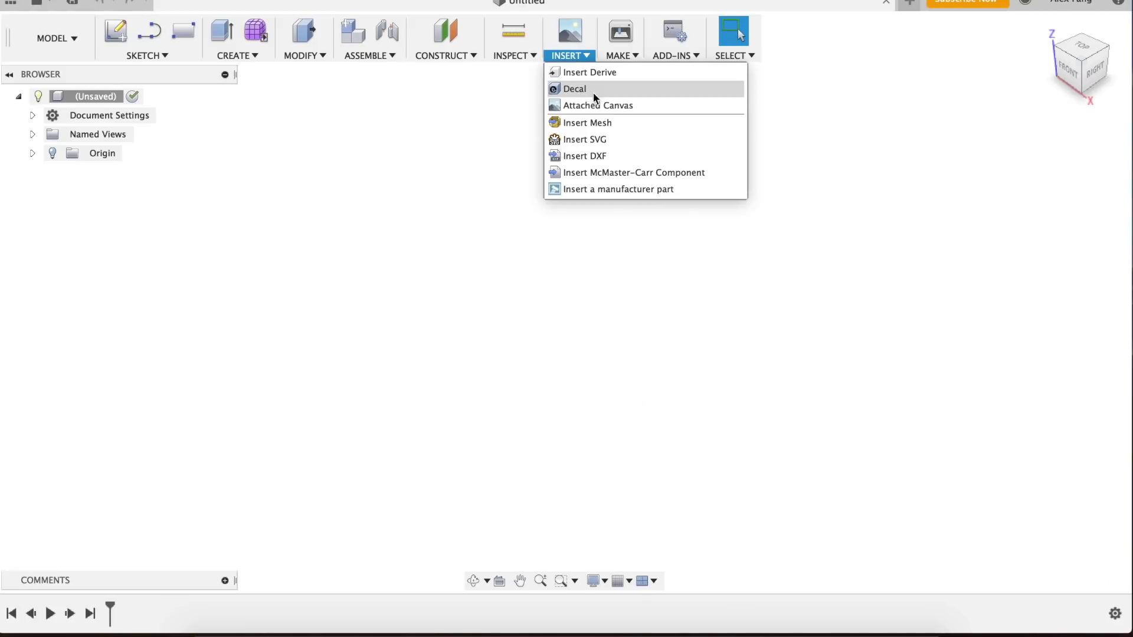
left_click(603, 138)
left_click(650, 304)
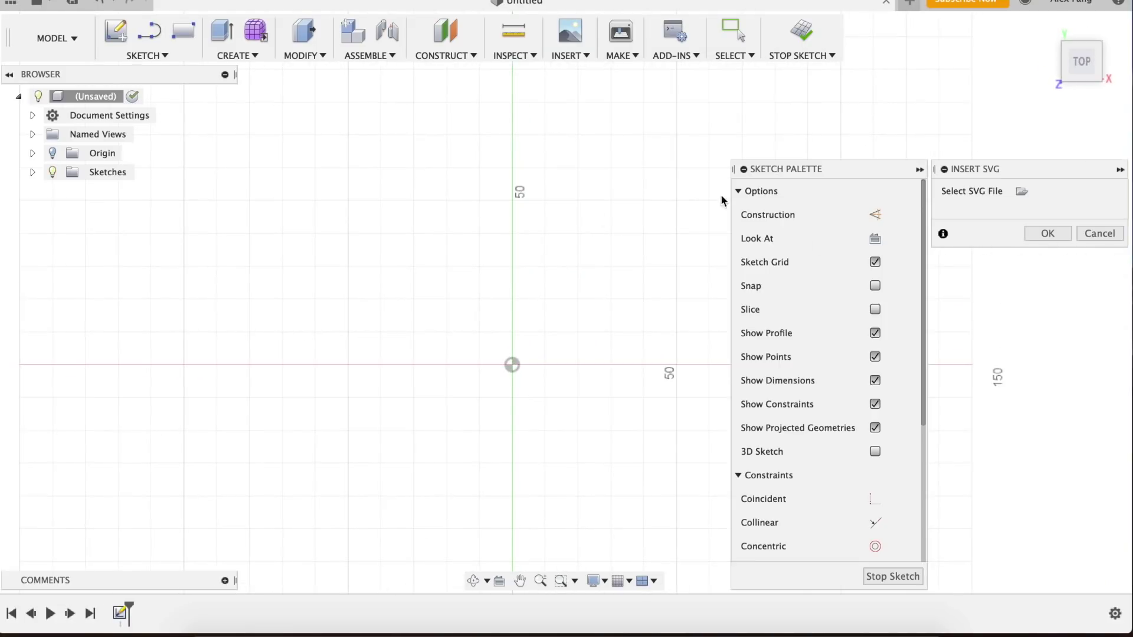
left_click(1021, 192)
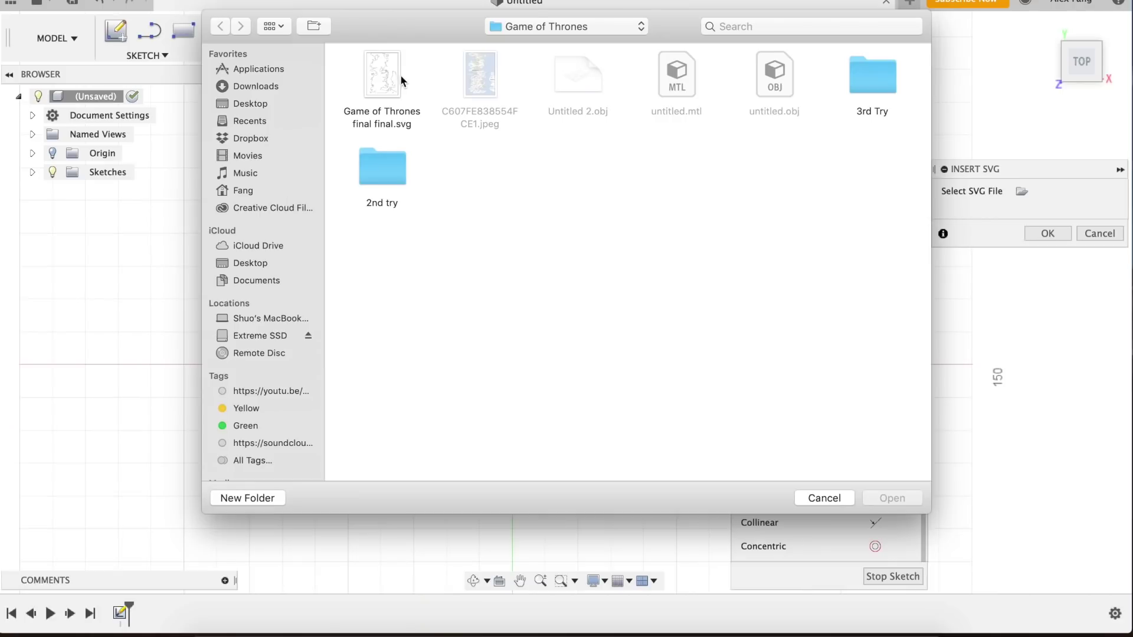
double_click(377, 72)
type("1.53")
left_click_drag(513, 411, 534, 192)
scroll(521, 210, "down", 3)
left_click(1048, 376)
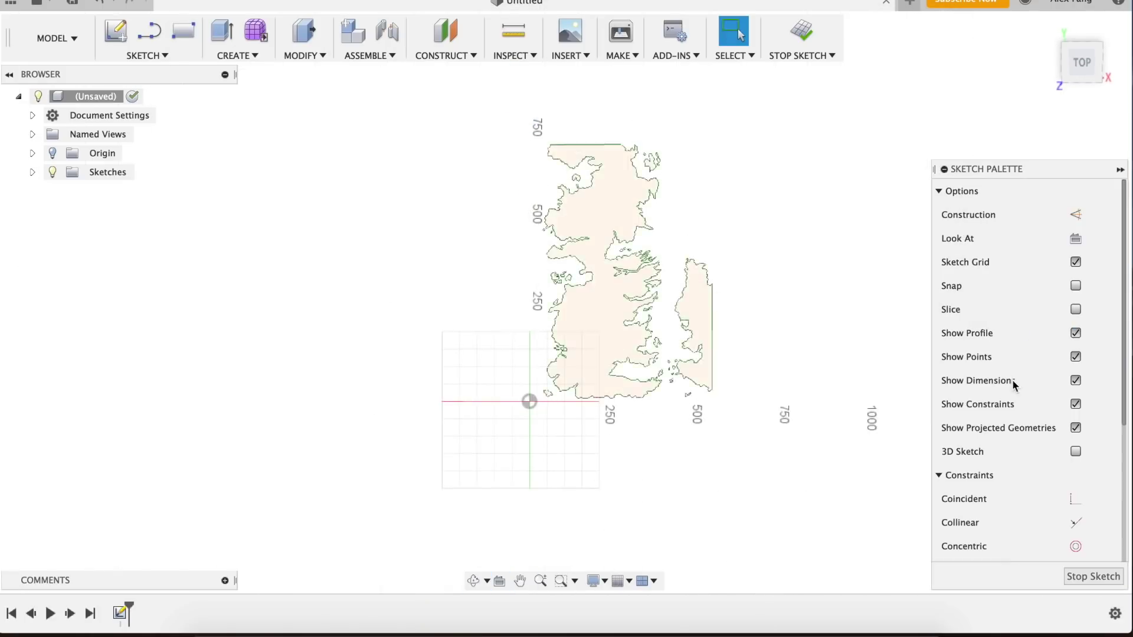
Save the design as GAME OF THRONES MAP 1 v1.
scroll(611, 265, "up", 3)
key("super+s")
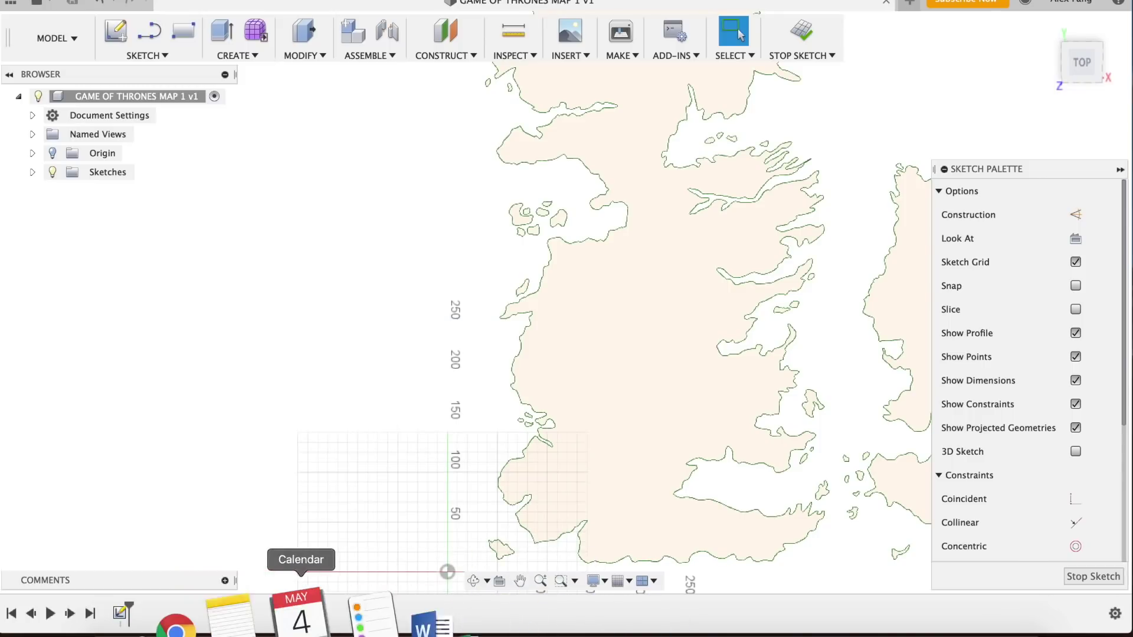
left_click(273, 614)
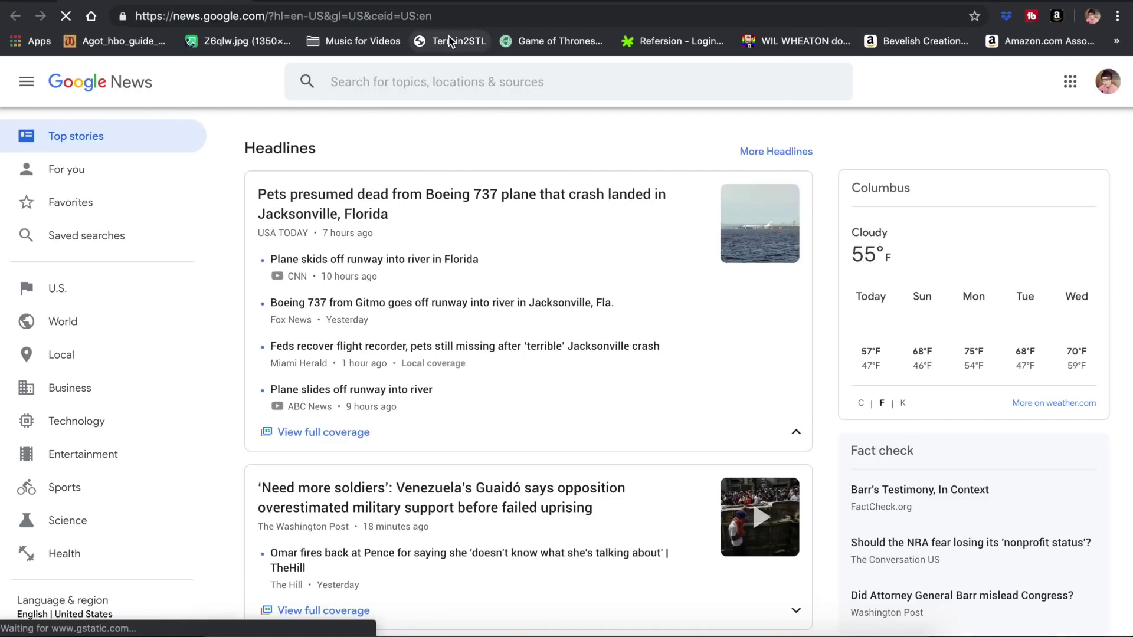
Open the Terrain2STL generator and pan and zoom its map to the Durango mountains of northern Mexico.
left_click(449, 41)
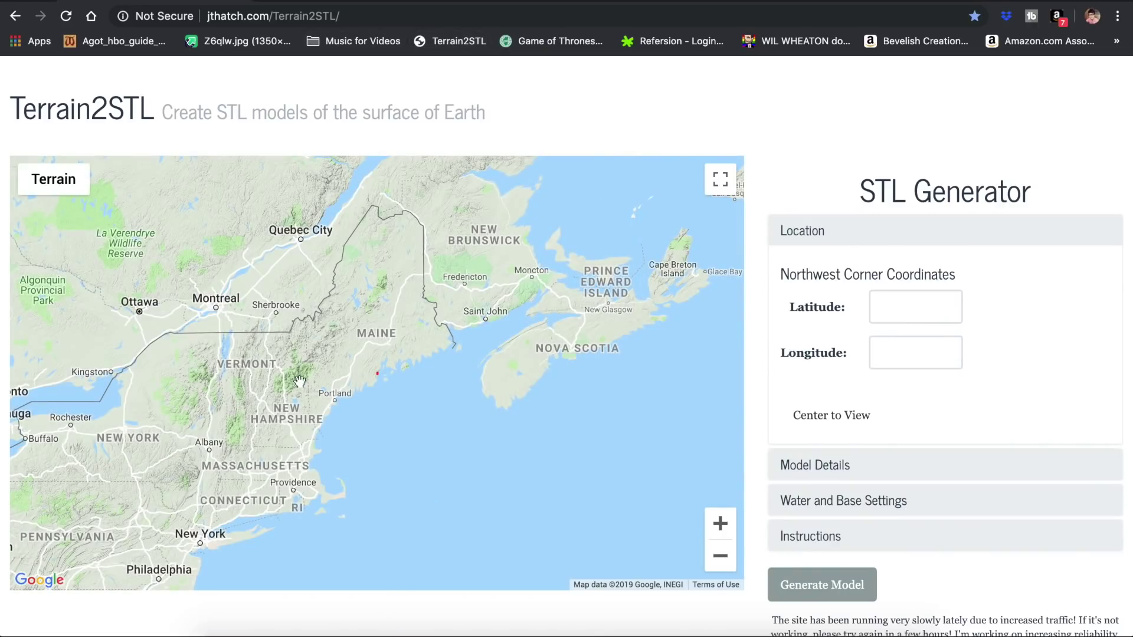
scroll(302, 394, "down", 3)
scroll(301, 394, "down", 2)
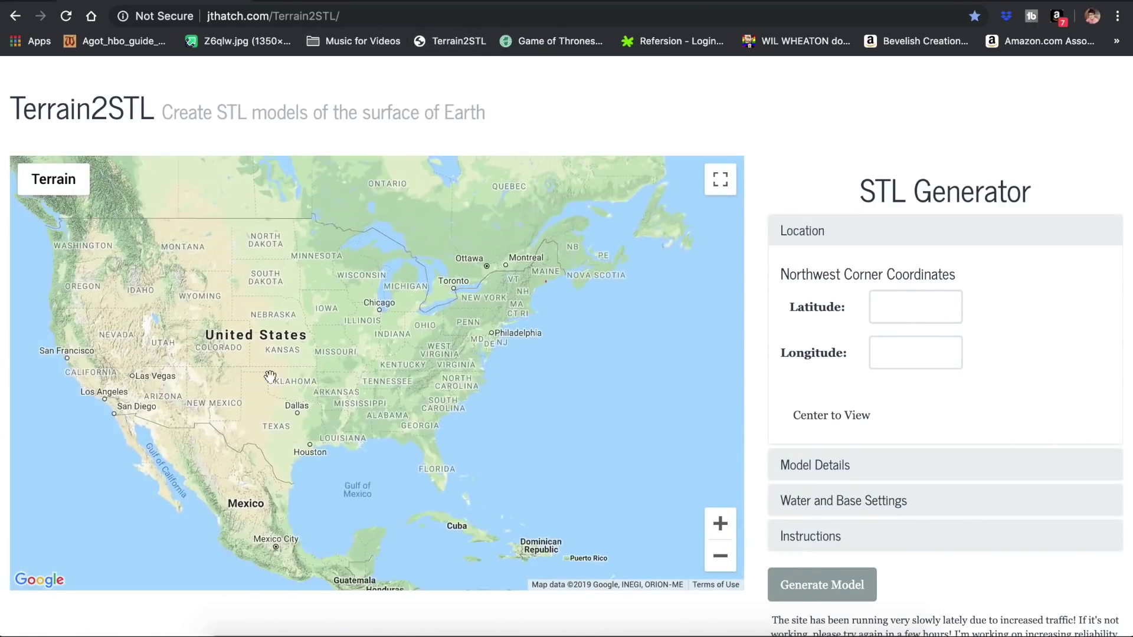
left_click_drag(291, 378, 403, 438)
scroll(355, 504, "up", 5)
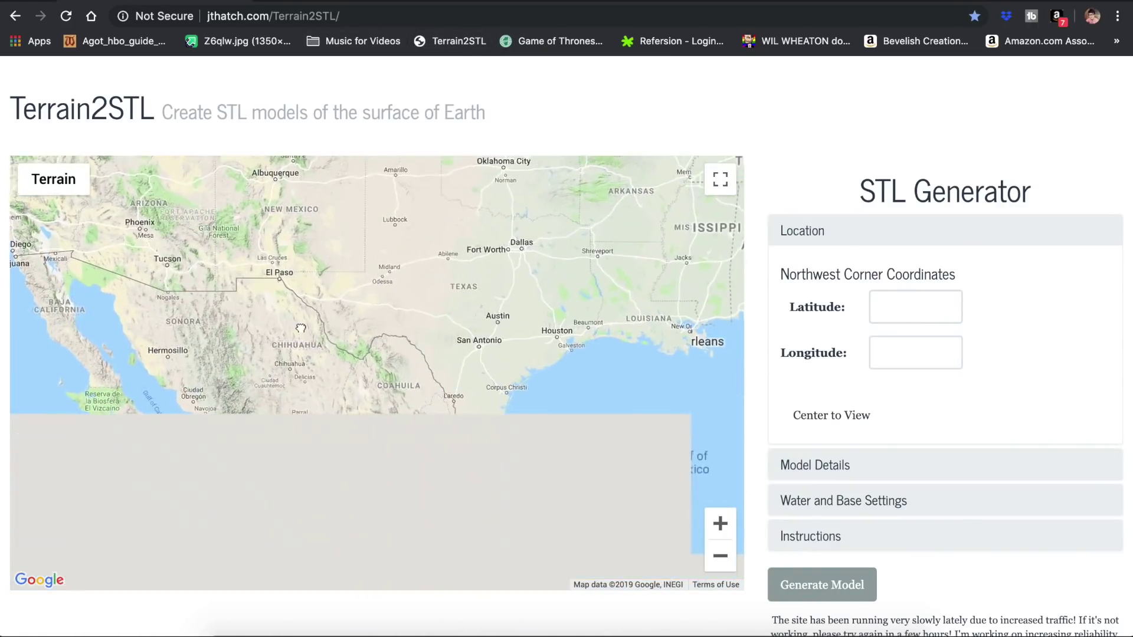
left_click_drag(304, 409, 118, 248)
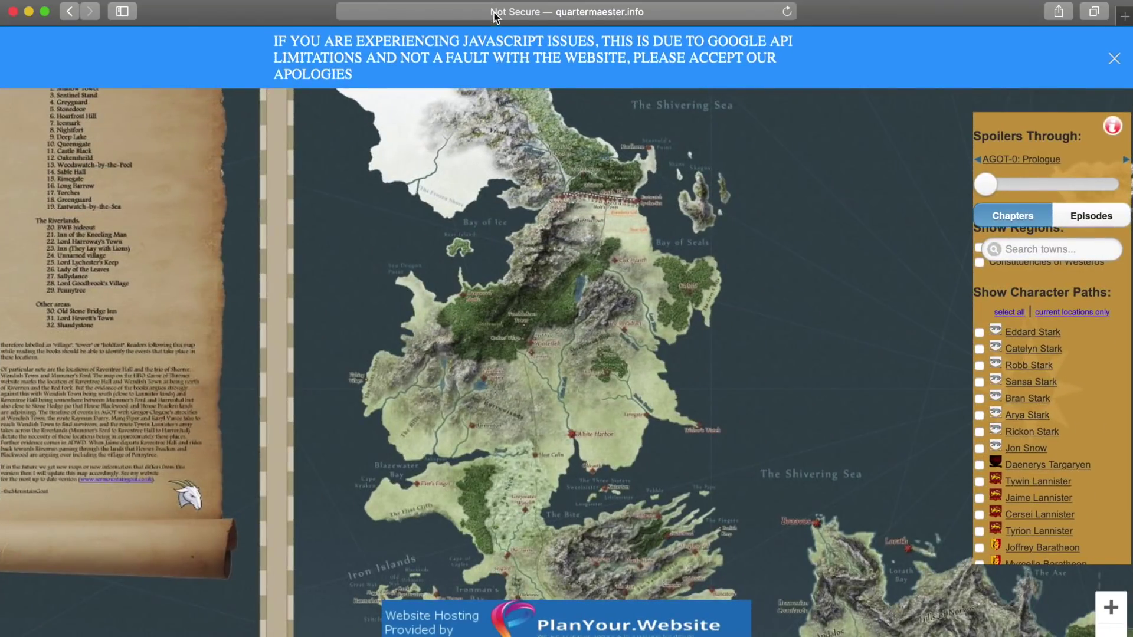
Look over the quartermaester.info Westeros map in Safari, then return to Terrain2STL in Chrome.
left_click(514, 12)
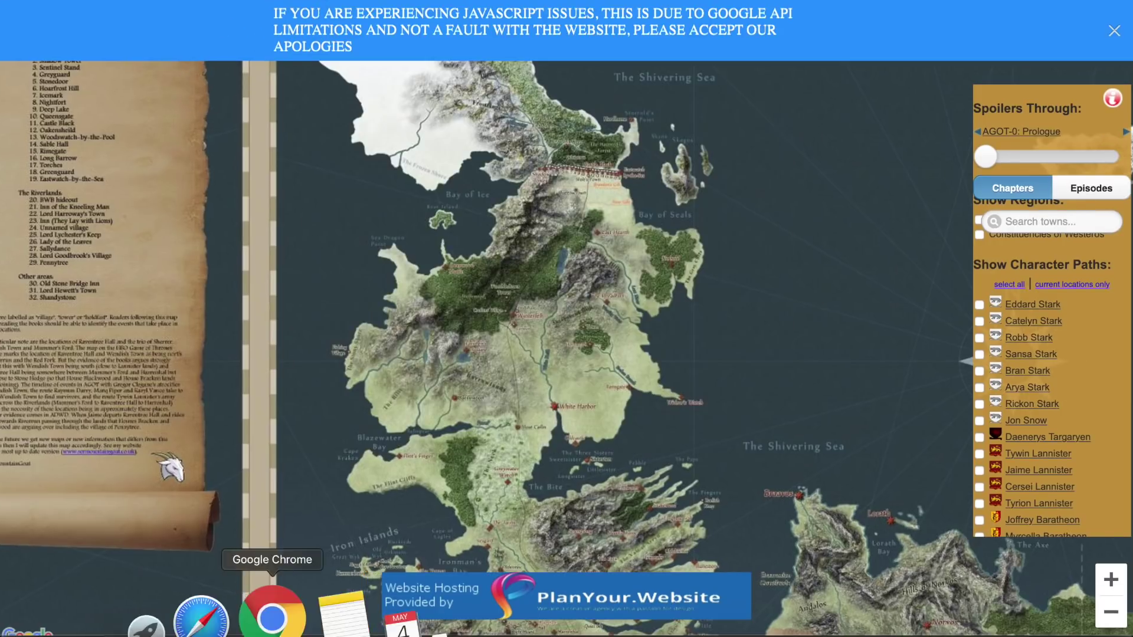
left_click(271, 614)
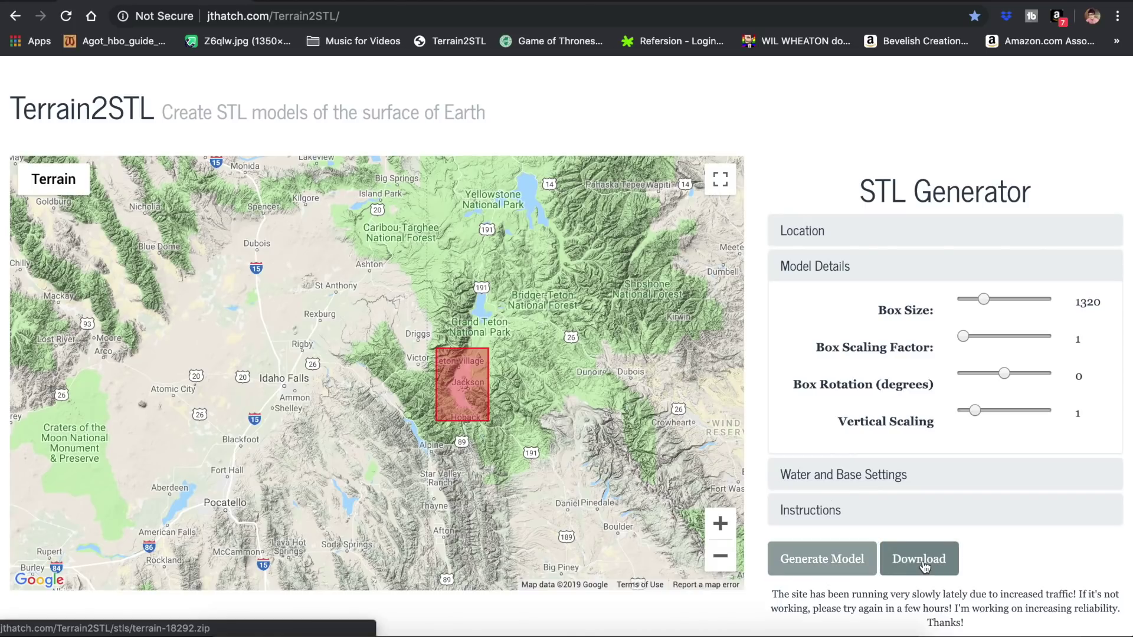
Download the terrain model and create a MESH folder in Extreme SSD > Woodworking Edits > Game of Thrones > 2nd try.
left_click(925, 568)
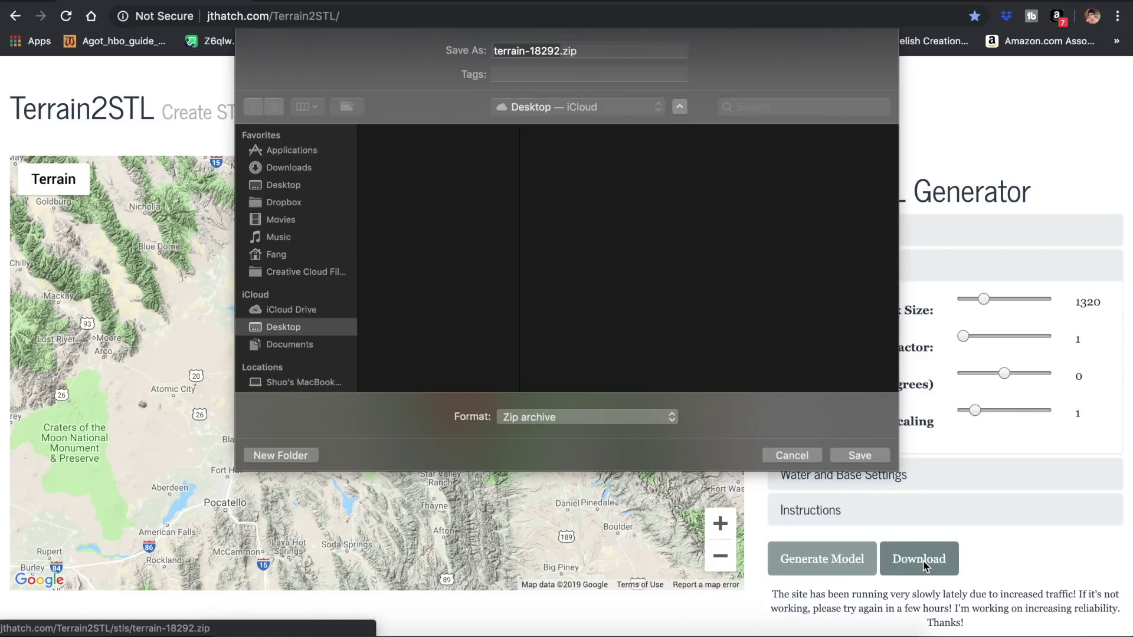
scroll(313, 316, "down", 3)
left_click(314, 317)
left_click(447, 160)
left_click(590, 145)
left_click(708, 132)
left_click(281, 456)
type("MESH")
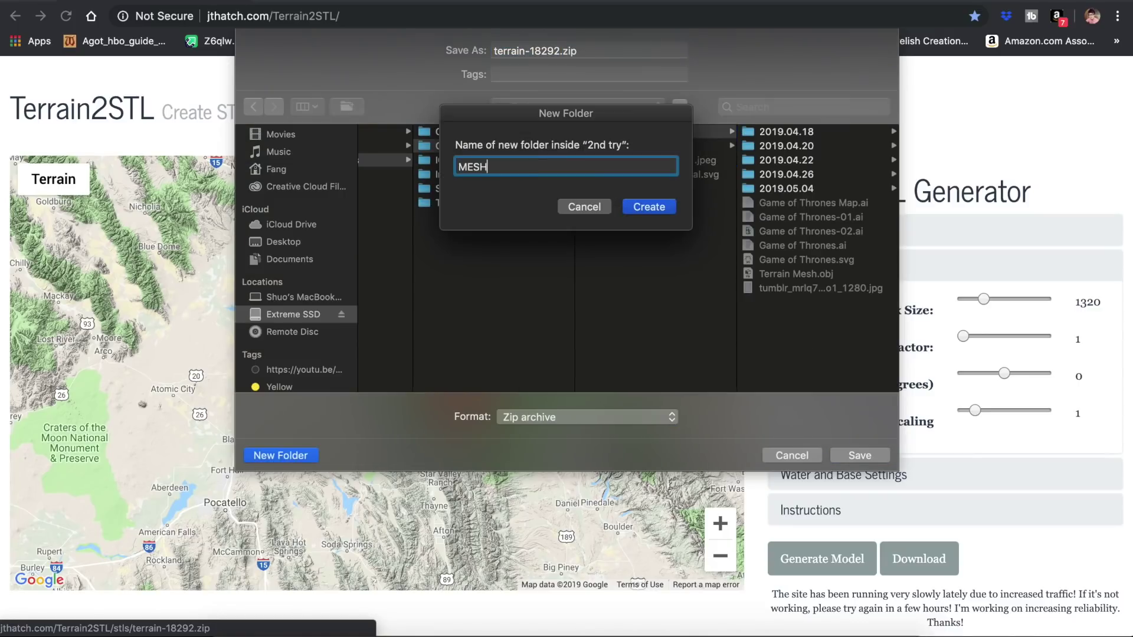
left_click(644, 205)
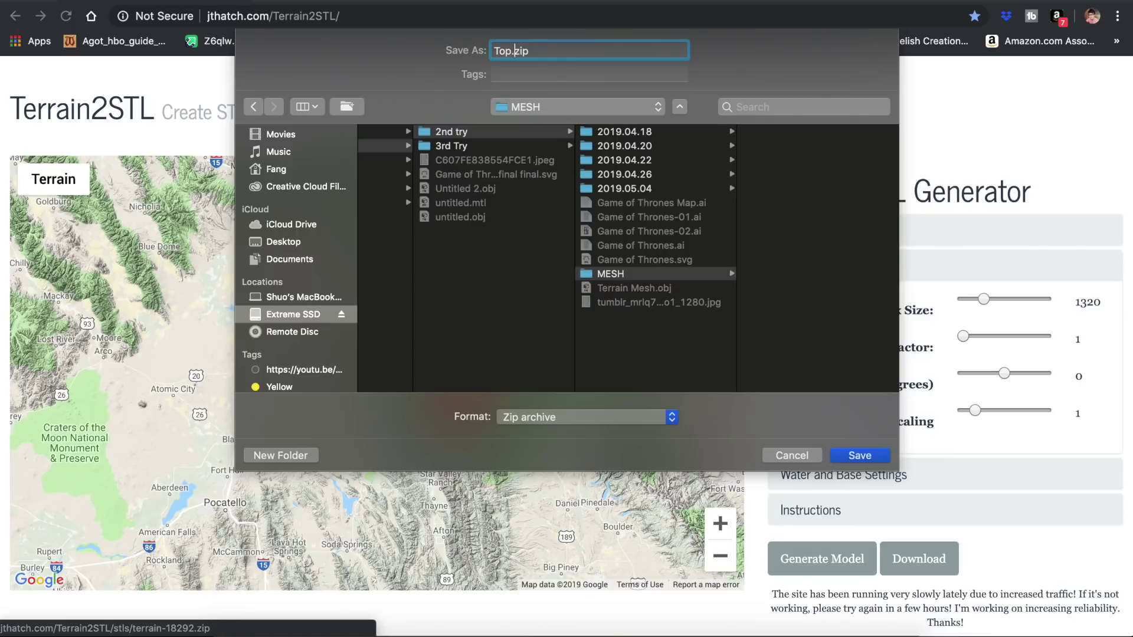
Save the download as Top.zip in MESH and show it in Finder.
left_click(862, 457)
left_click(160, 618)
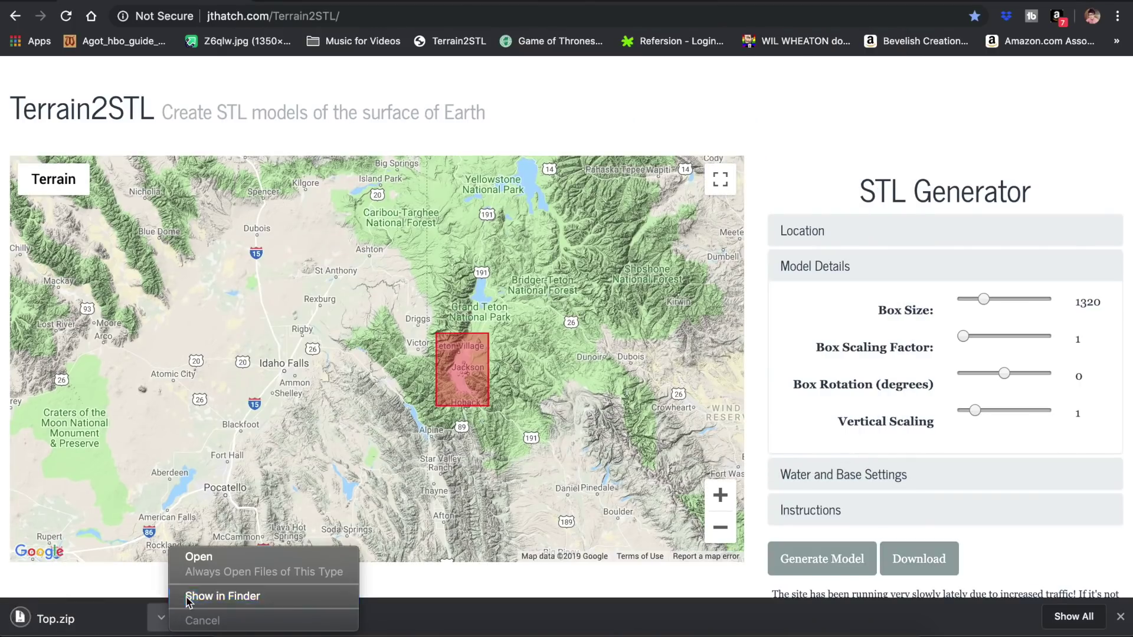
left_click(187, 597)
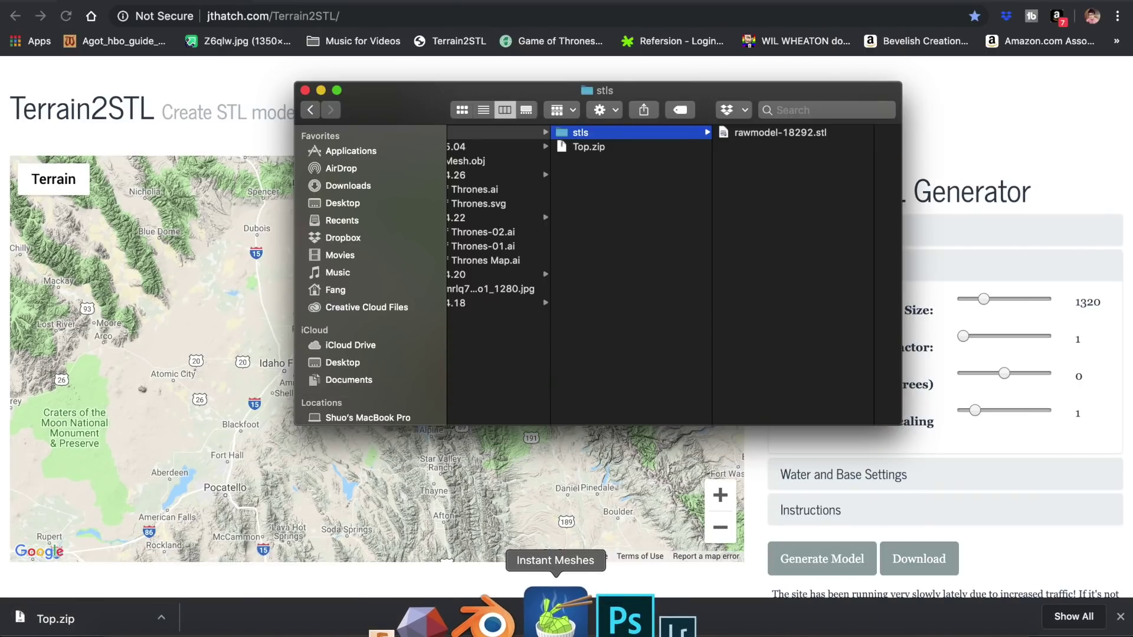
Launch Blender and delete the default cube.
left_click(527, 631)
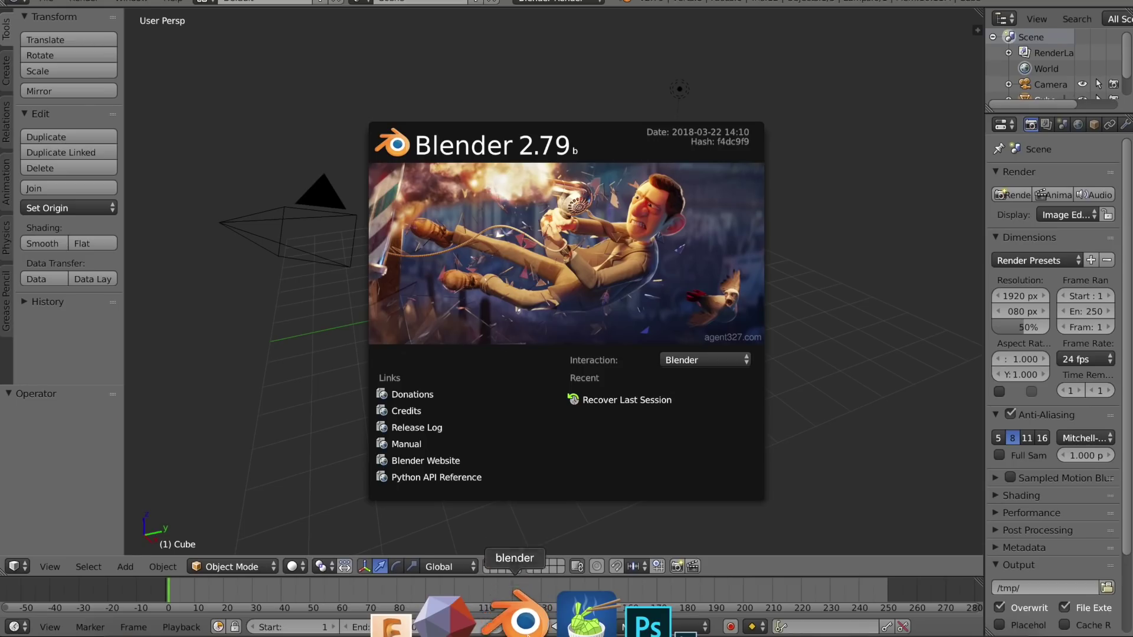
left_click(654, 284)
key("Delete")
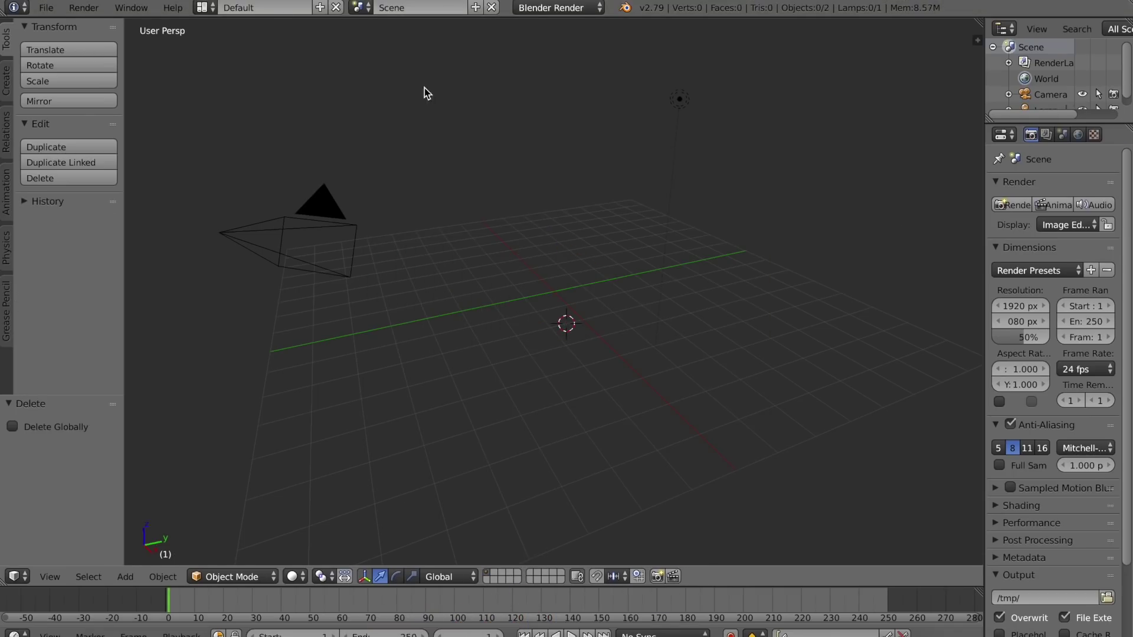
Import rawmodel-18292.stl and view the terrain slab from the top.
left_click(46, 7)
mouse_move(134, 308)
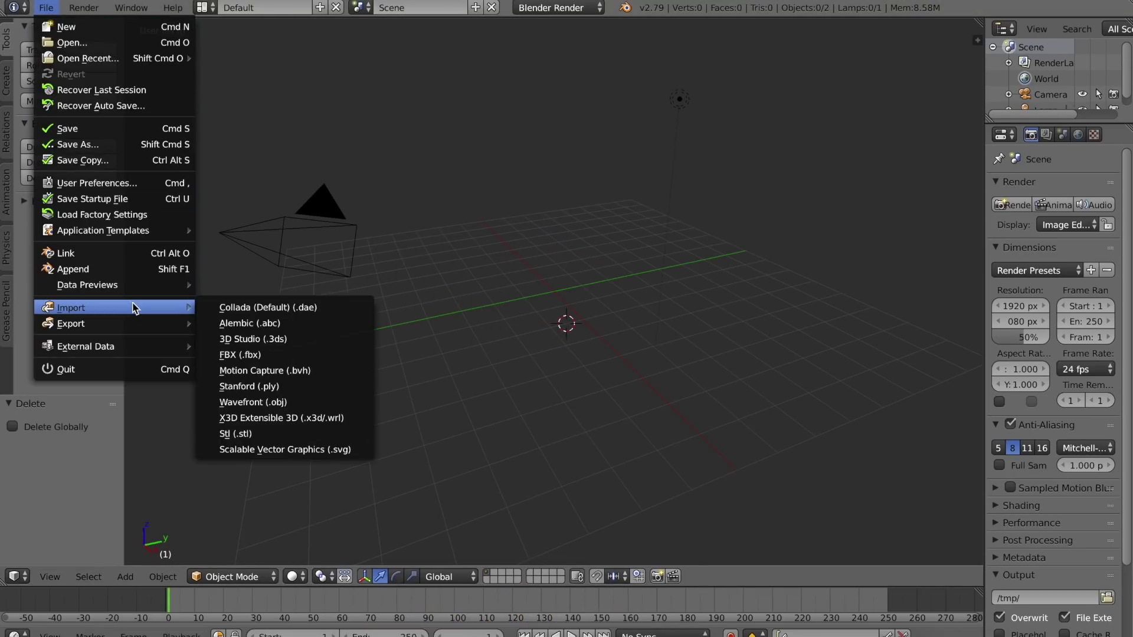
left_click(252, 435)
left_click(245, 104)
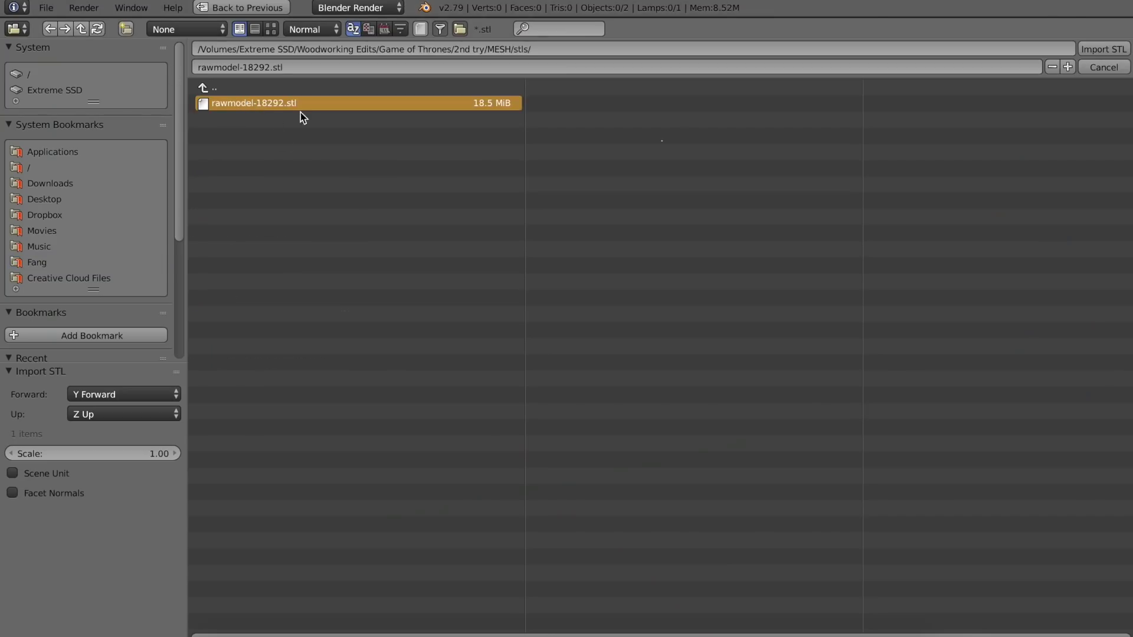
key("Return")
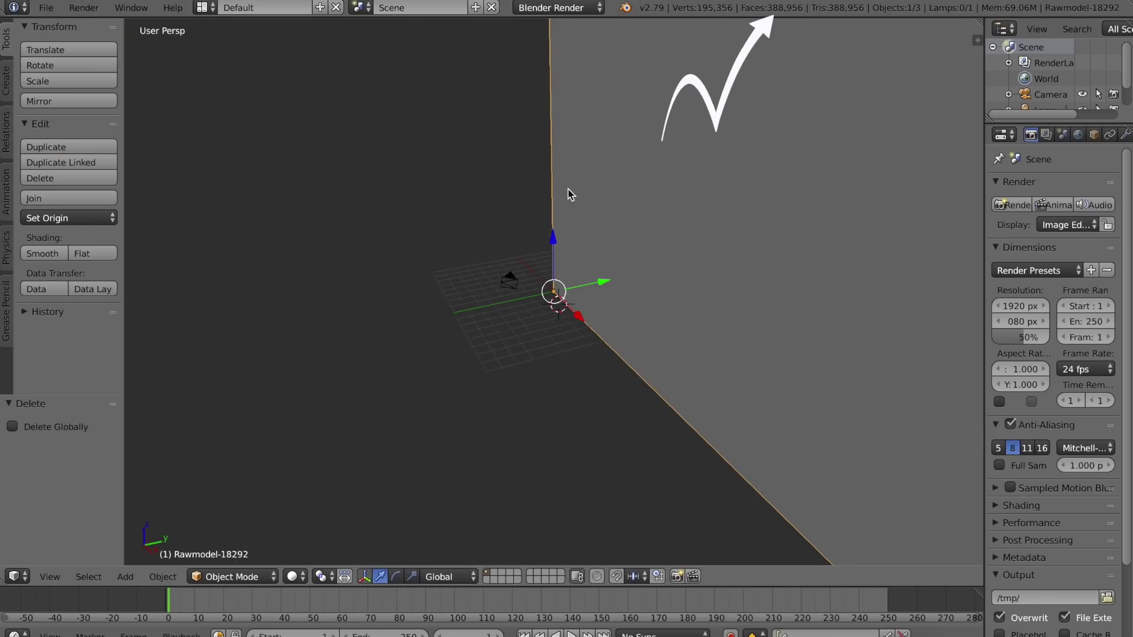
scroll(642, 203, "down", 6)
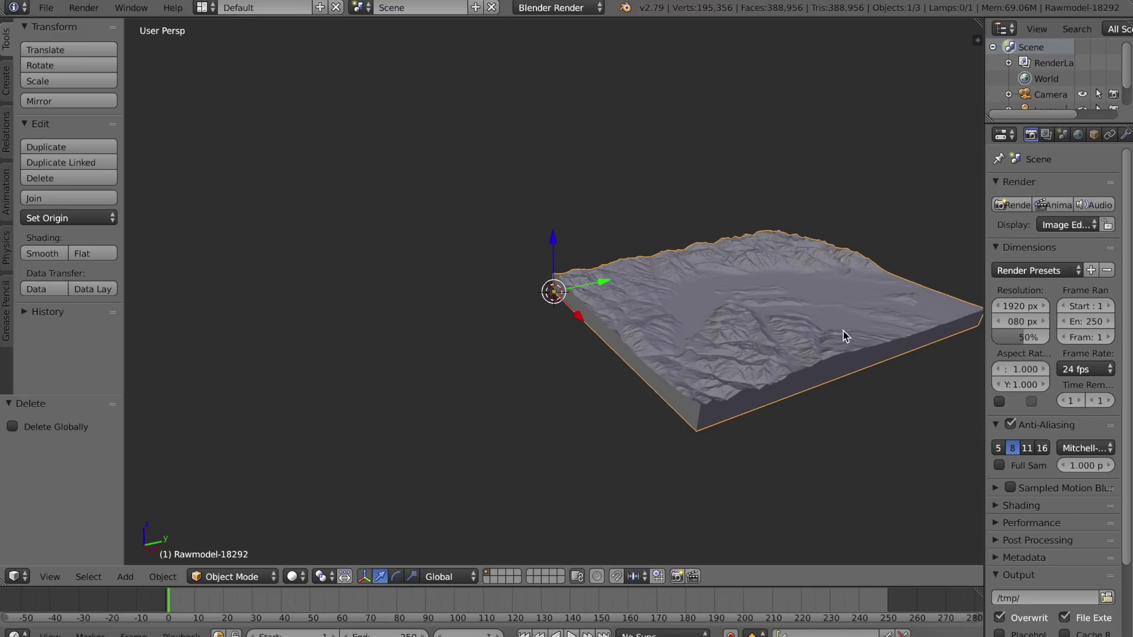
left_click(655, 177)
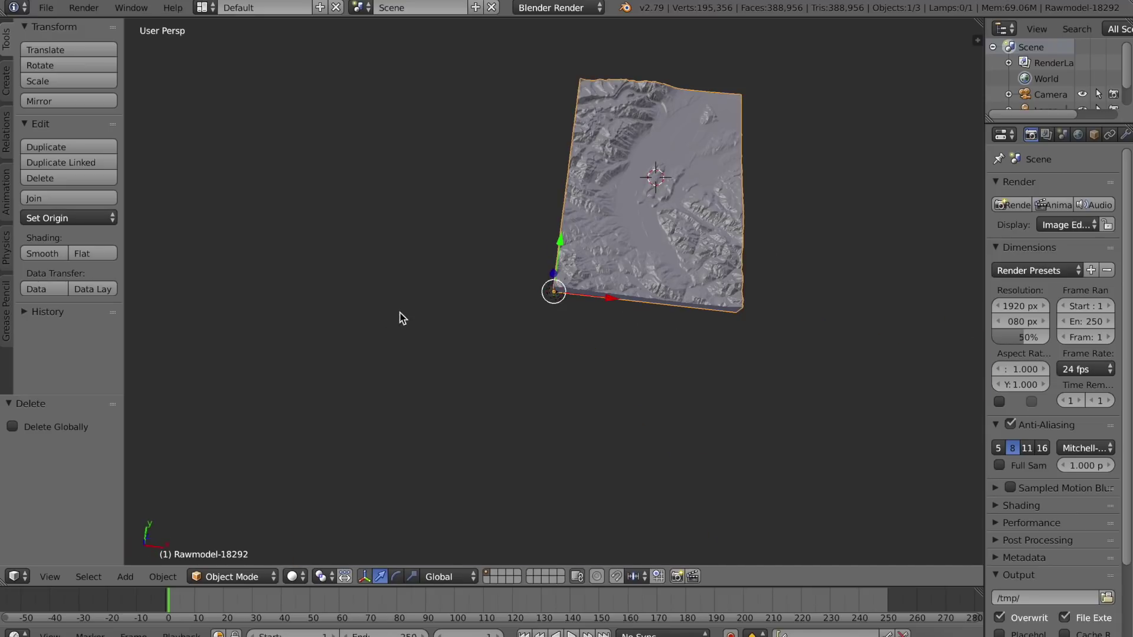
In Edit Mode, box-select the slab's bottom strip from the Right view and delete those vertices.
key("Tab")
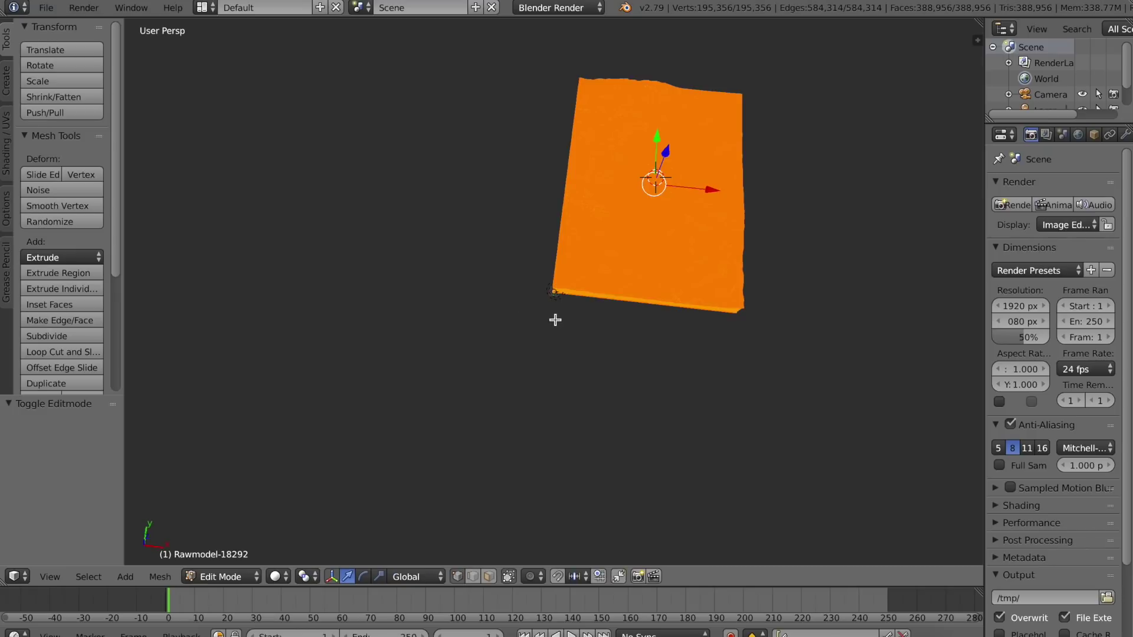
key("a")
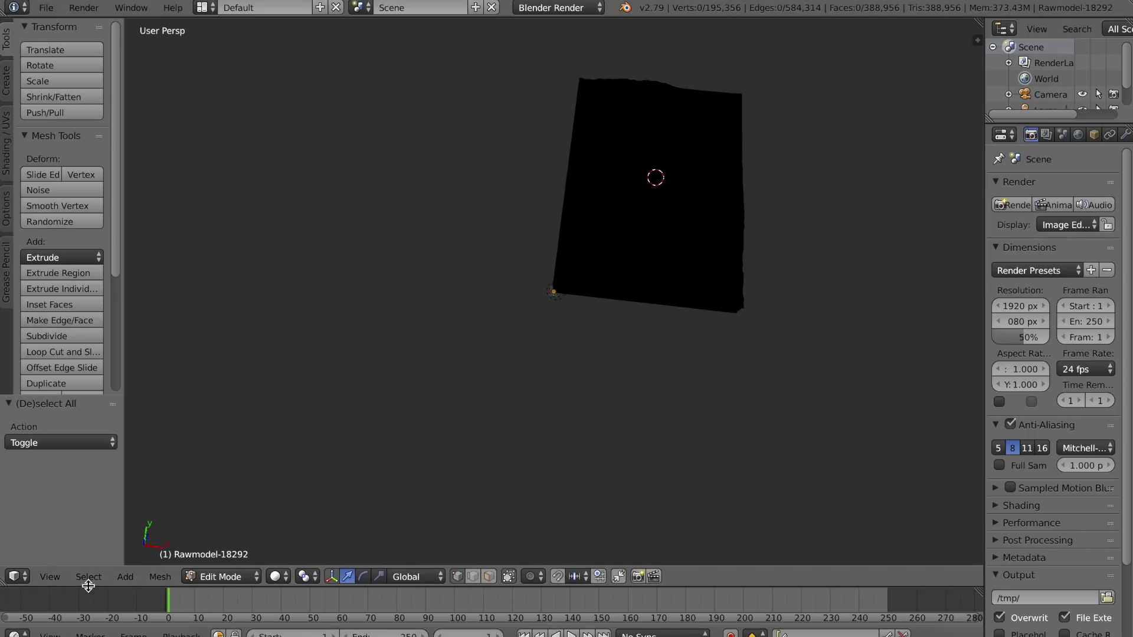
left_click(62, 578)
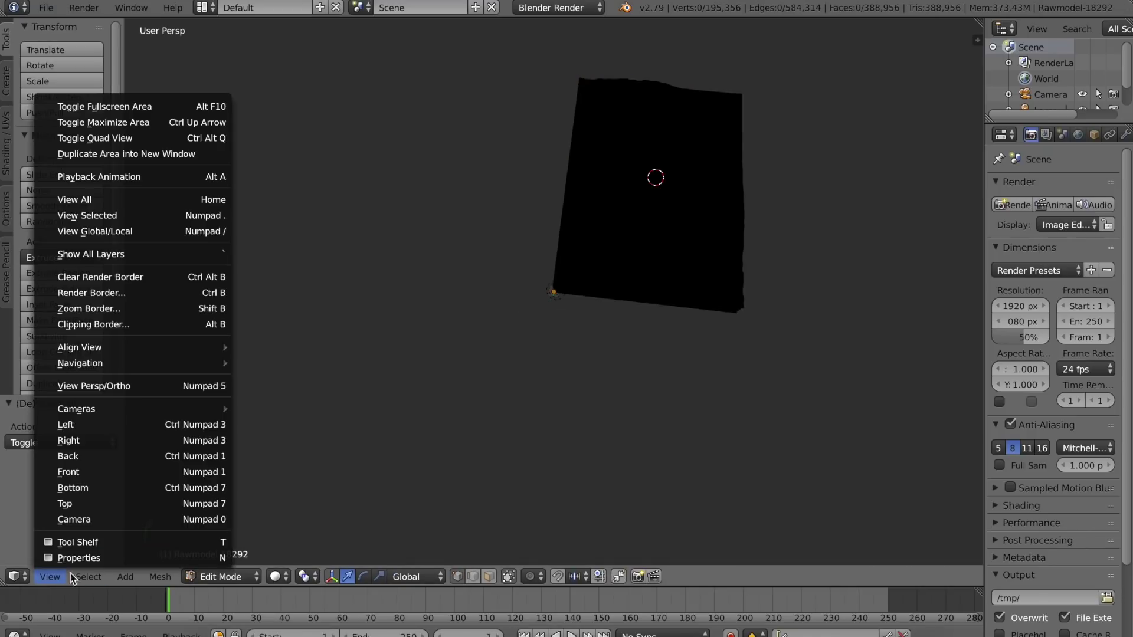
left_click(161, 441)
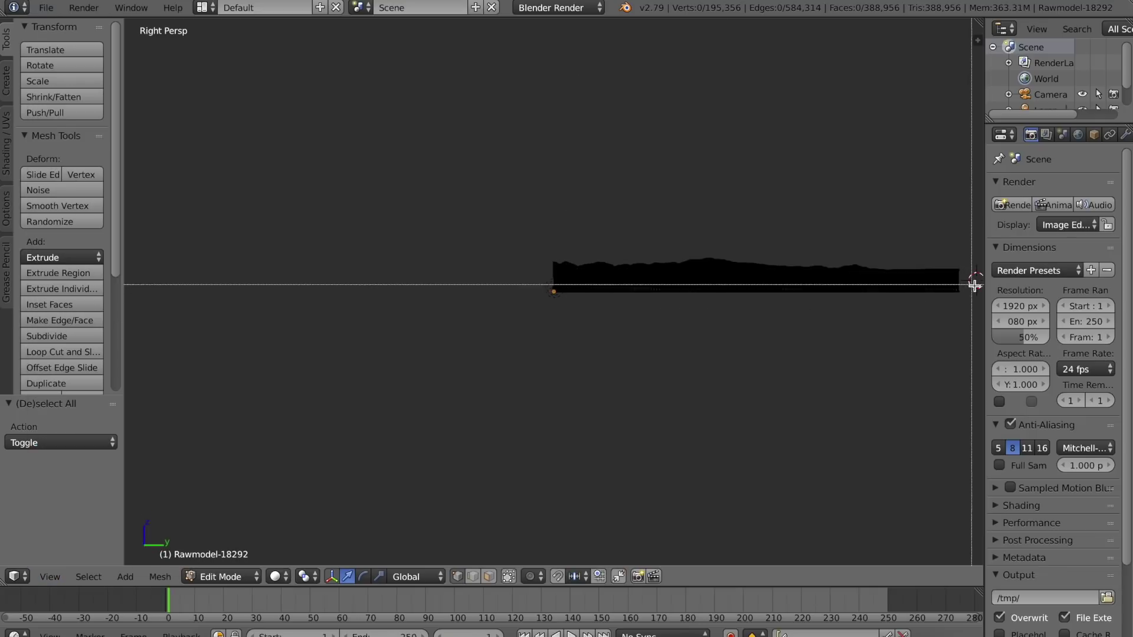
left_click_drag(974, 280, 536, 308)
key("x")
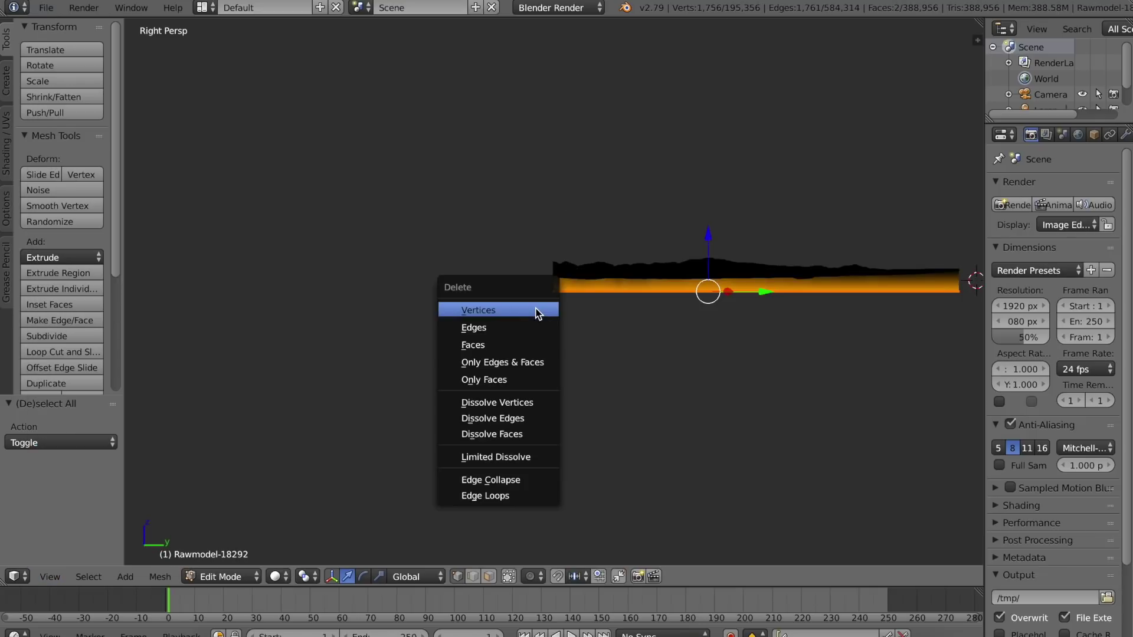
left_click(513, 311)
left_click_drag(683, 268, 258, 546)
key("Tab")
Run Mesh > Clean up > Delete Loose to remove leftover loose geometry from the terrain.
key("Tab")
left_click(159, 576)
mouse_move(271, 308)
left_click(336, 308)
left_click(160, 577)
mouse_move(195, 309)
left_click(354, 426)
key("Tab")
left_click_drag(608, 389, 642, 357)
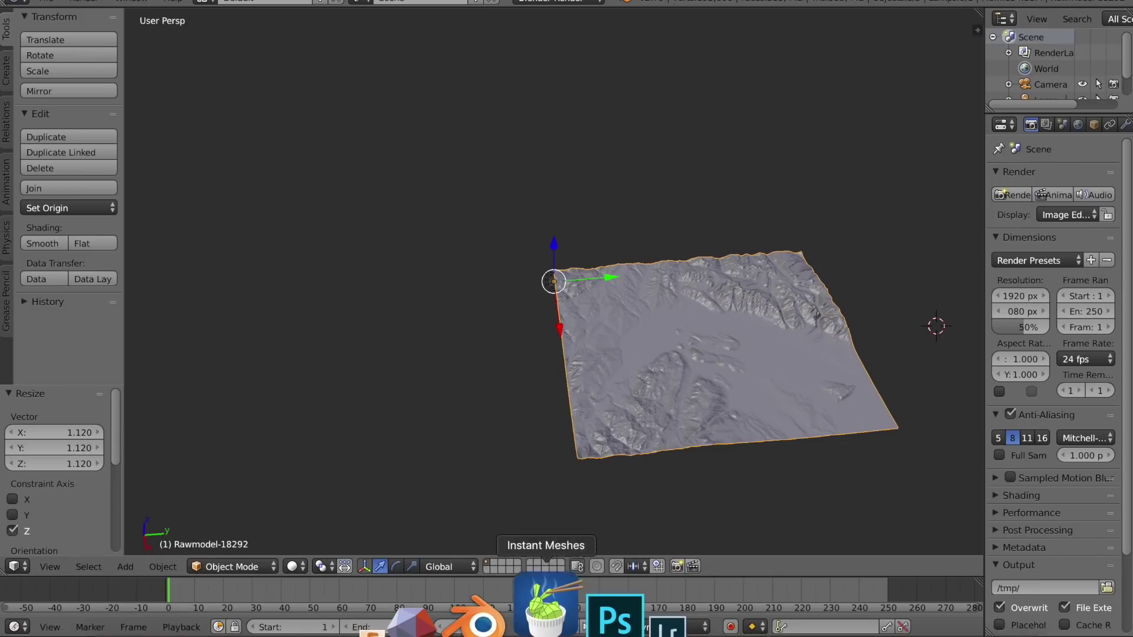
Launch Instant Meshes and load the trimmed terrain surface mesh.
left_click(539, 611)
left_click(196, 50)
left_click(278, 45)
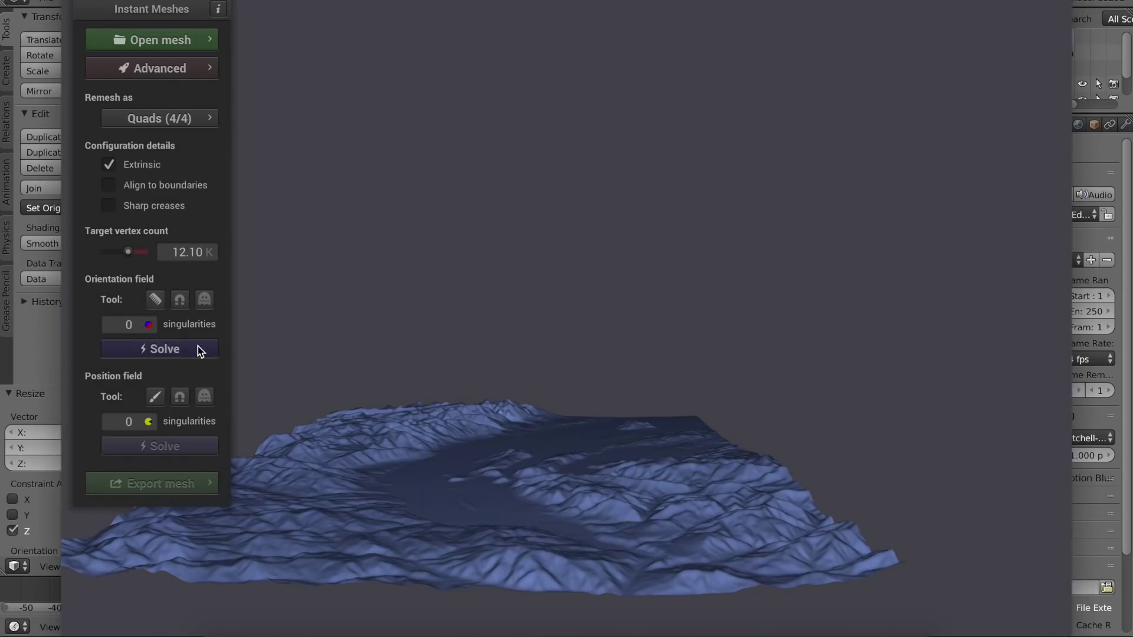
Solve the orientation and position fields, then extract the quad terrain mesh.
left_click(198, 351)
left_click(197, 450)
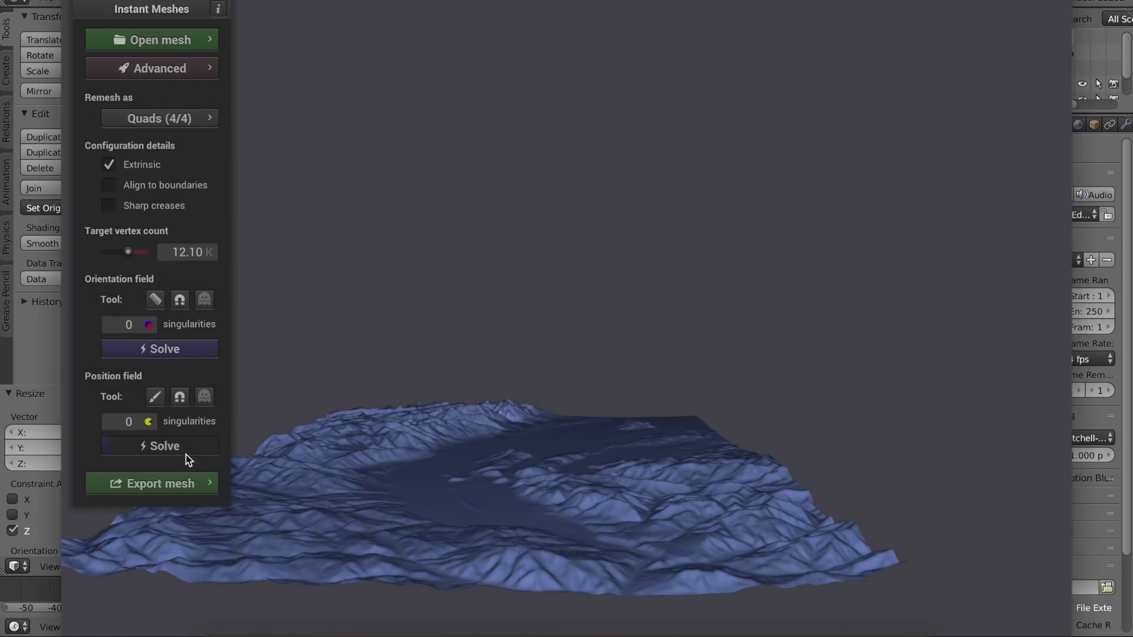
left_click(198, 486)
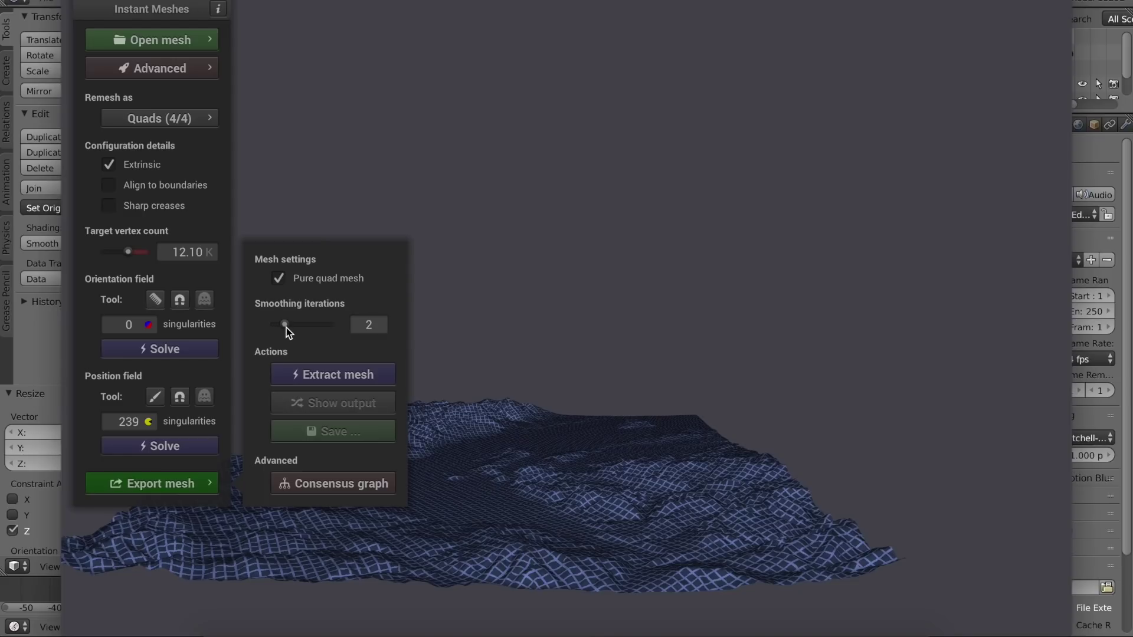
left_click(311, 375)
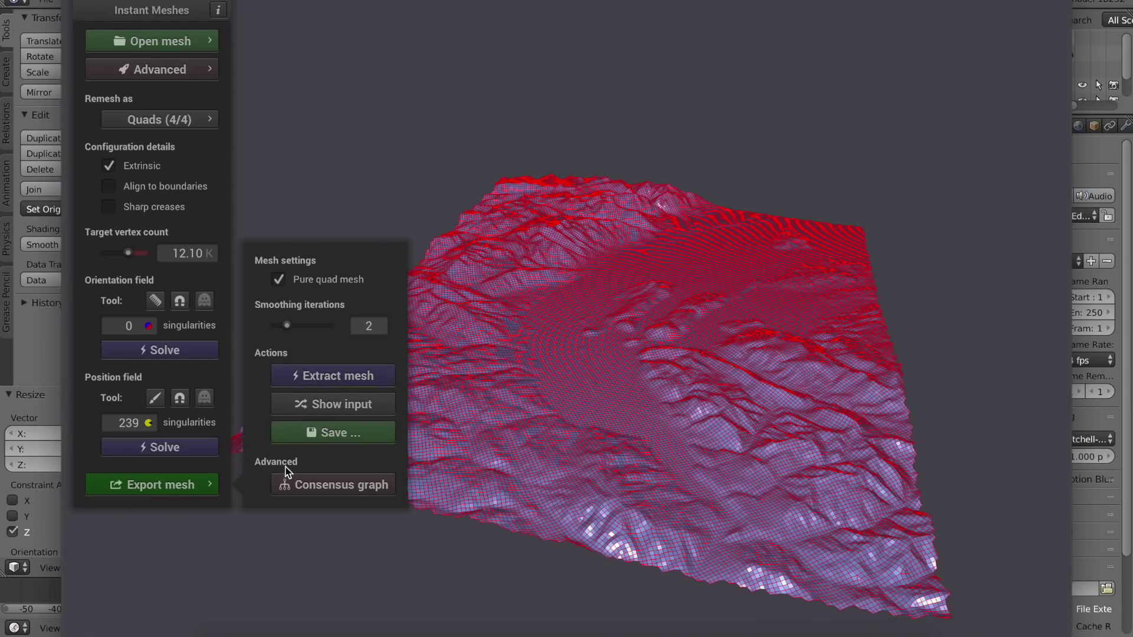
Save the extracted mesh as Top in the MESH folder.
left_click(330, 435)
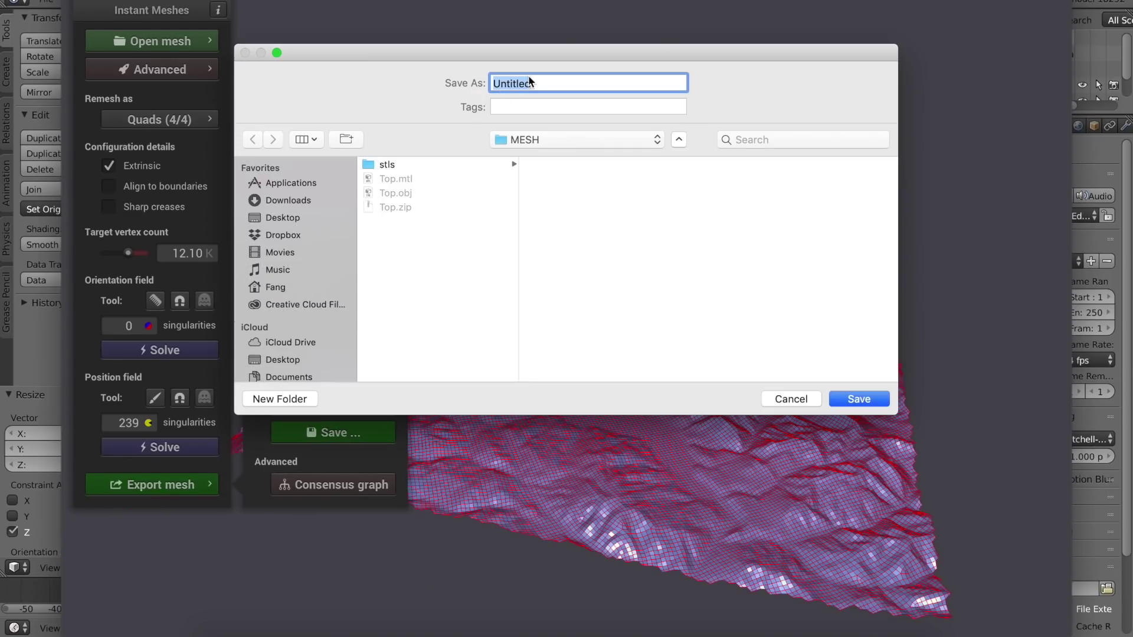
key("Return")
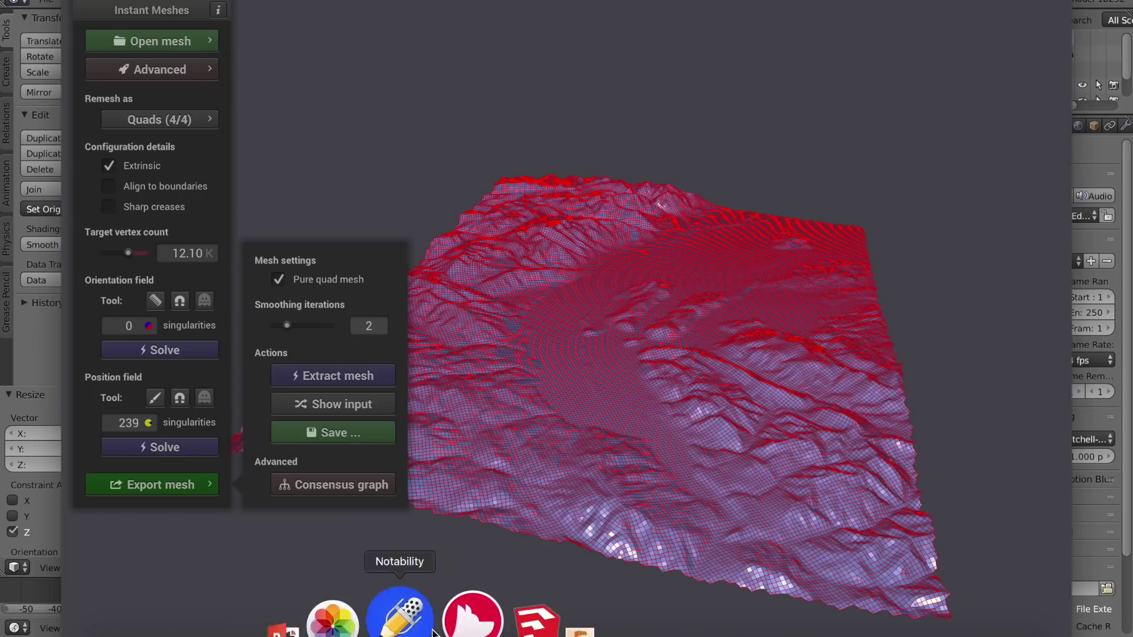
left_click(468, 613)
Insert the TOP FINAL mesh from 2nd try/MESH, lowered near the ground plane.
left_click(570, 57)
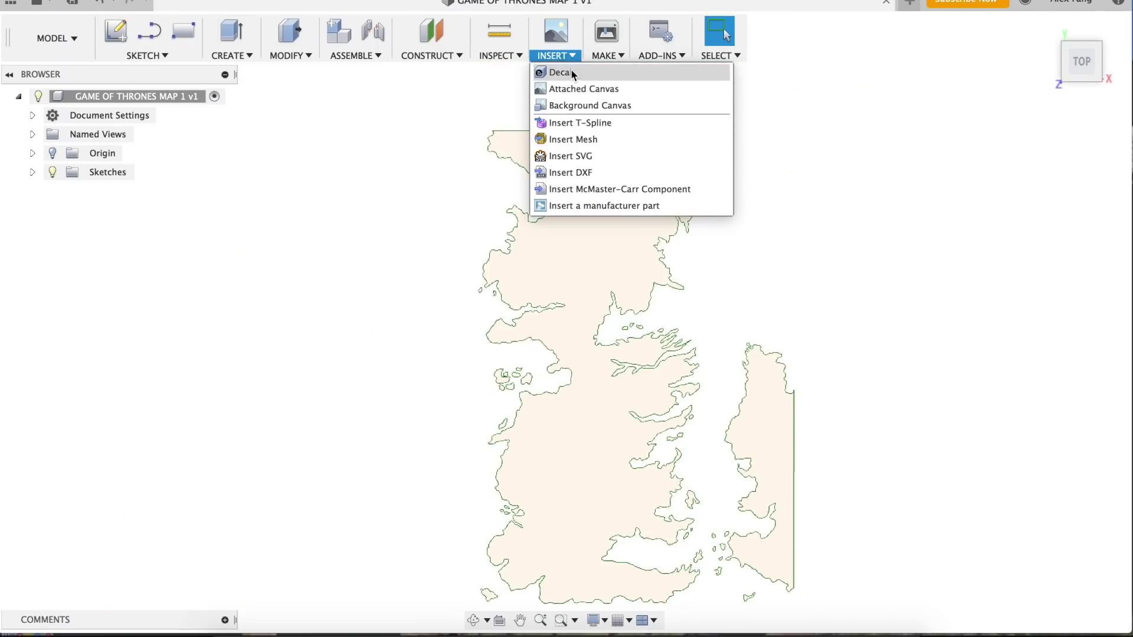
left_click(582, 172)
double_click(370, 179)
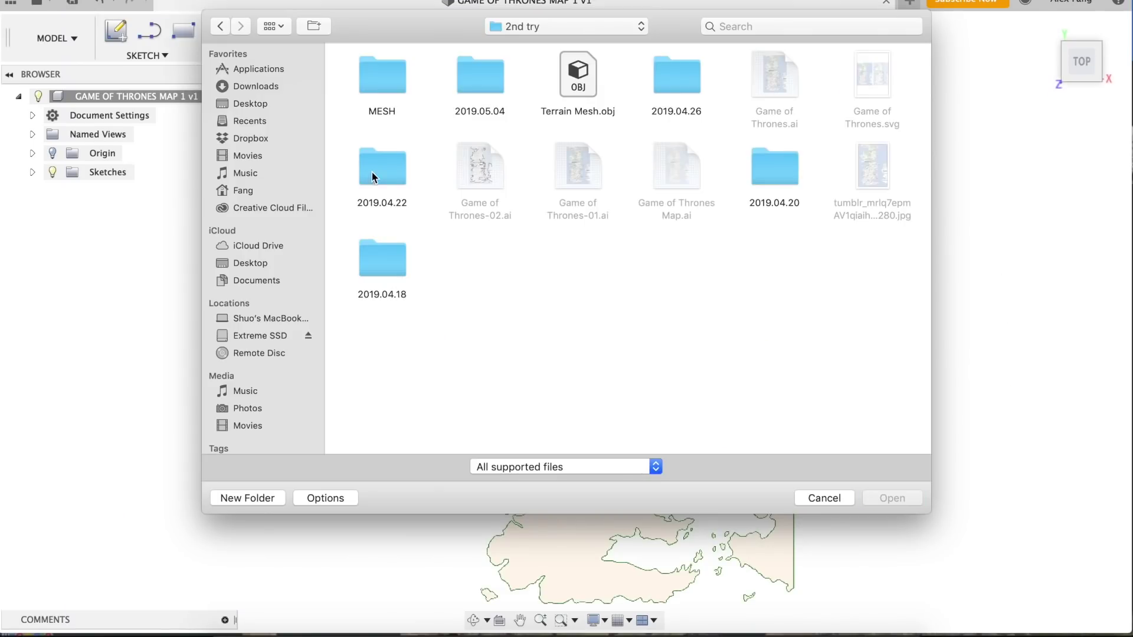
double_click(394, 92)
double_click(372, 76)
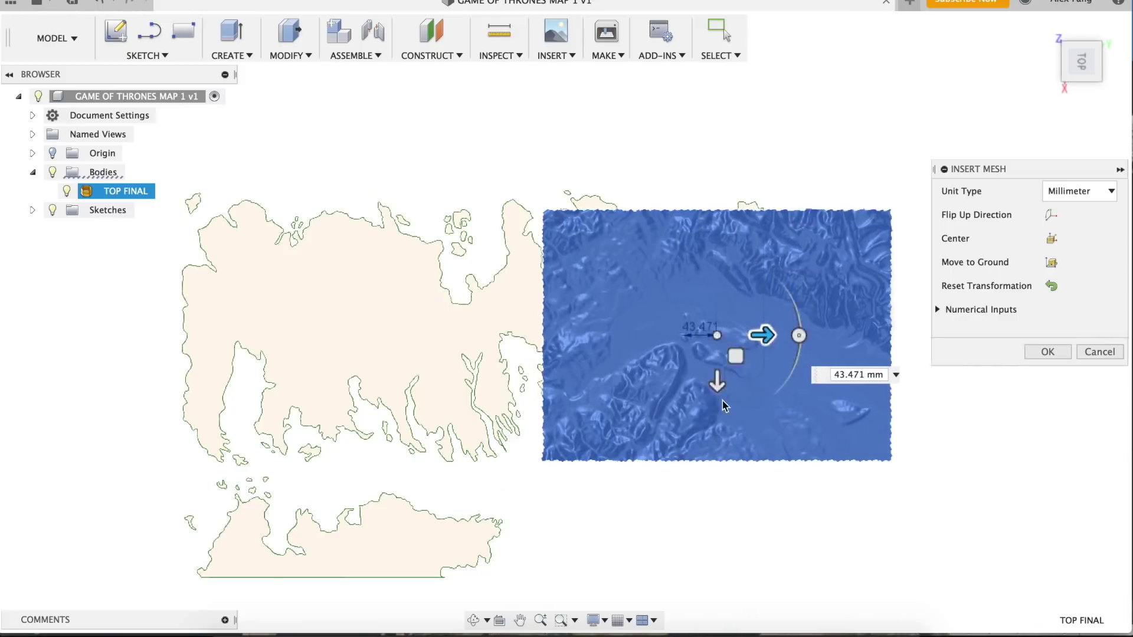
left_click_drag(723, 402, 744, 390)
left_click(1047, 352)
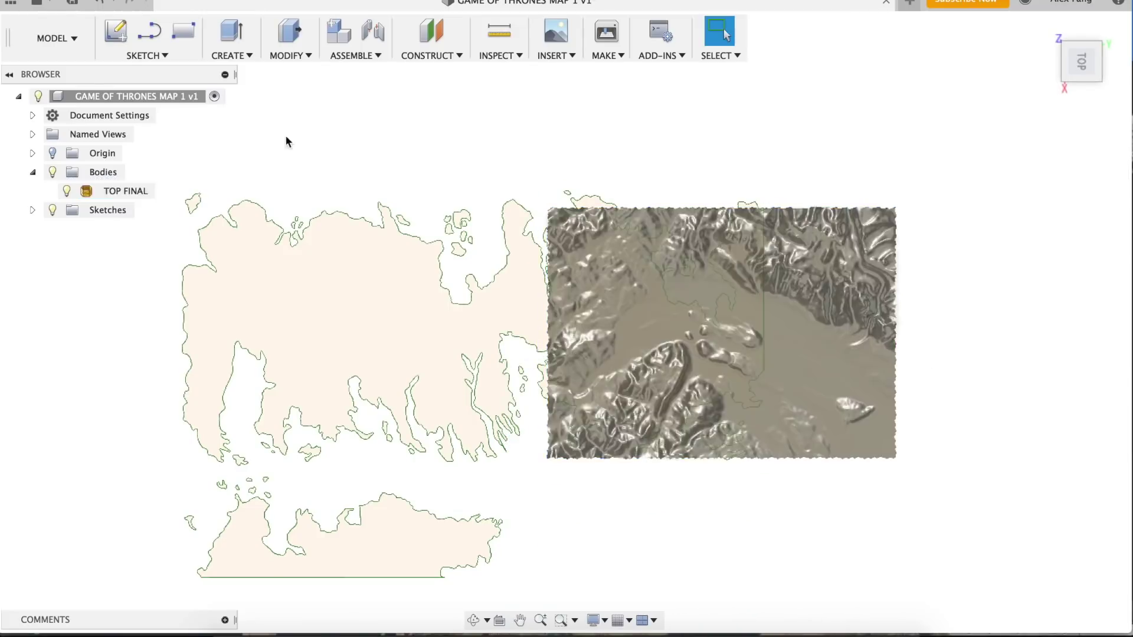
Convert the TOP FINAL mesh to T-Splines with Quad Mesh to T-Splines, creating Body2.
right_click(143, 191)
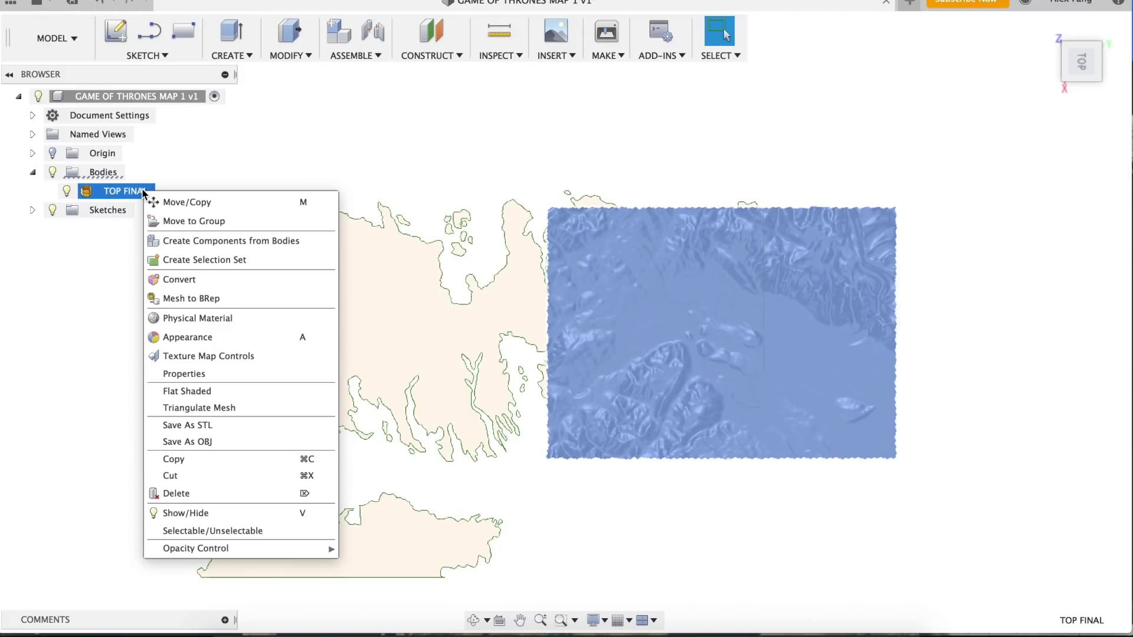
left_click(236, 280)
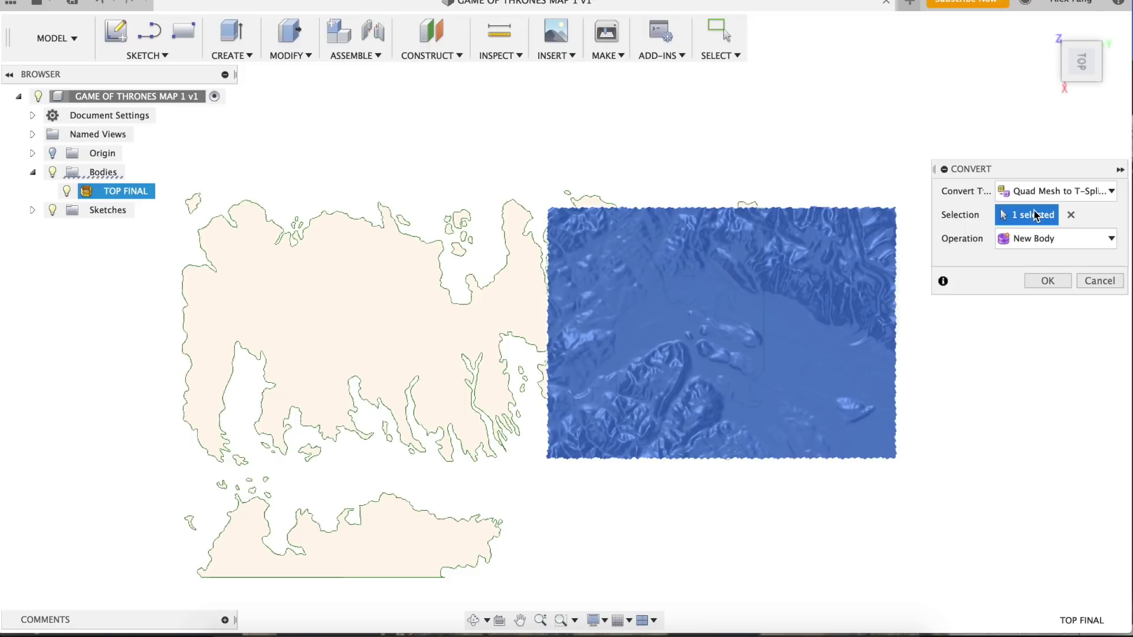
left_click(1073, 195)
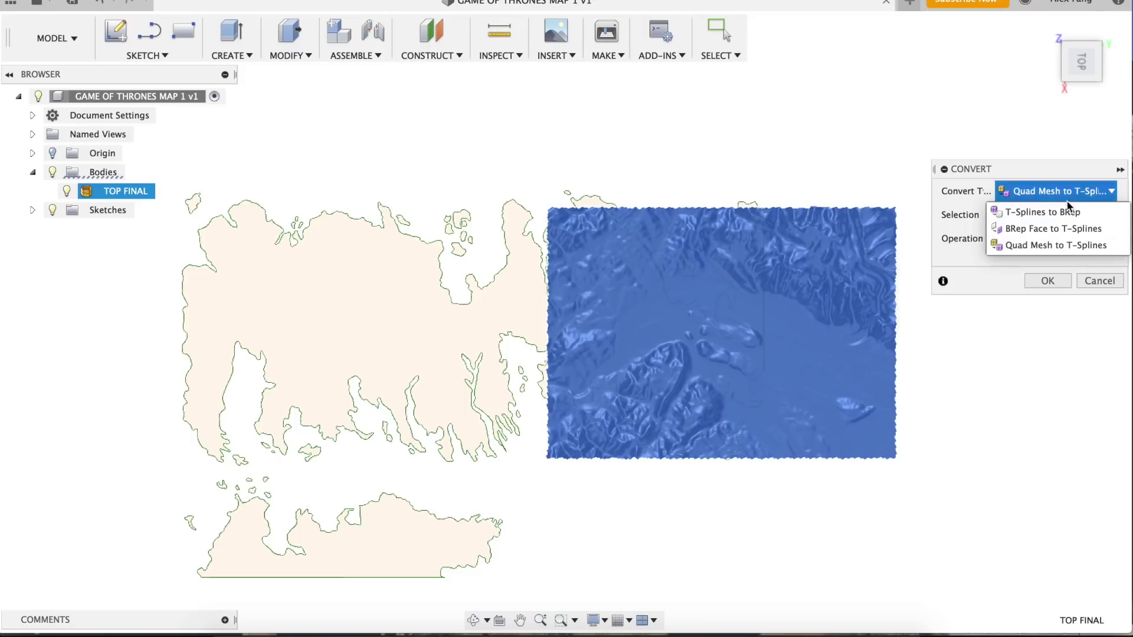
left_click(1053, 247)
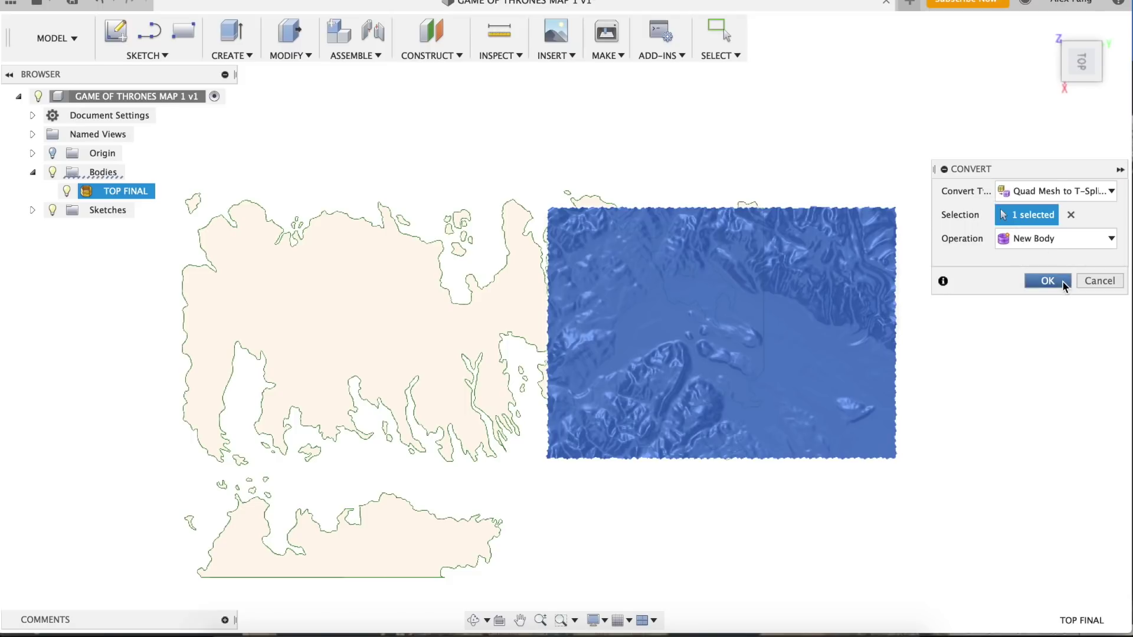
left_click(1047, 281)
Convert Body2 into the solid body Body3 using T-Splines to BRep.
right_click(116, 211)
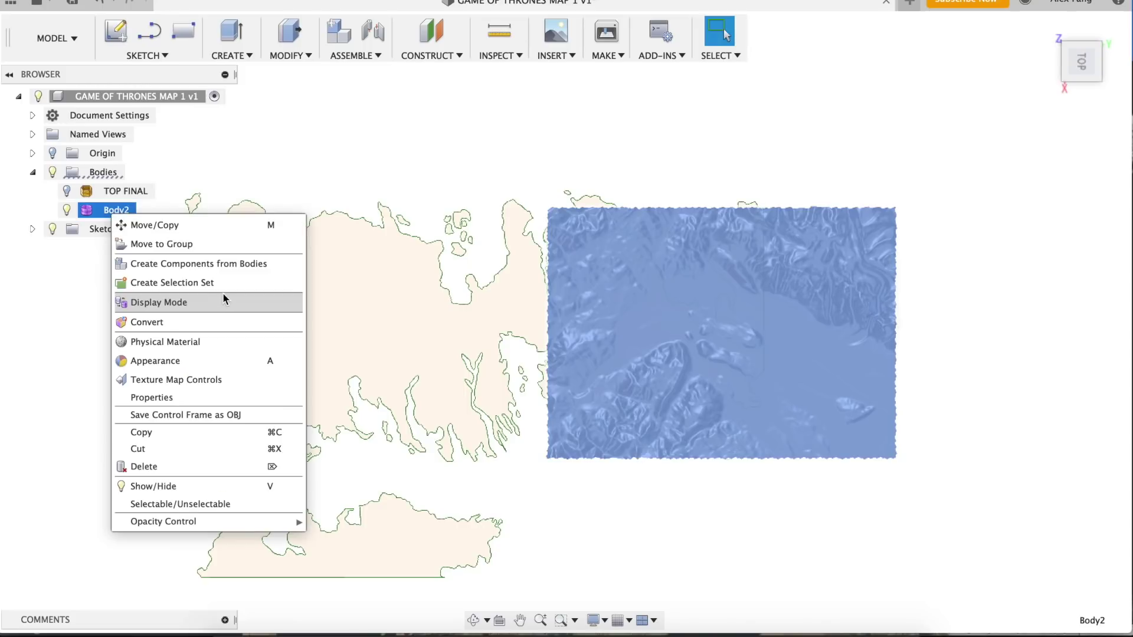
left_click(226, 328)
left_click(1044, 193)
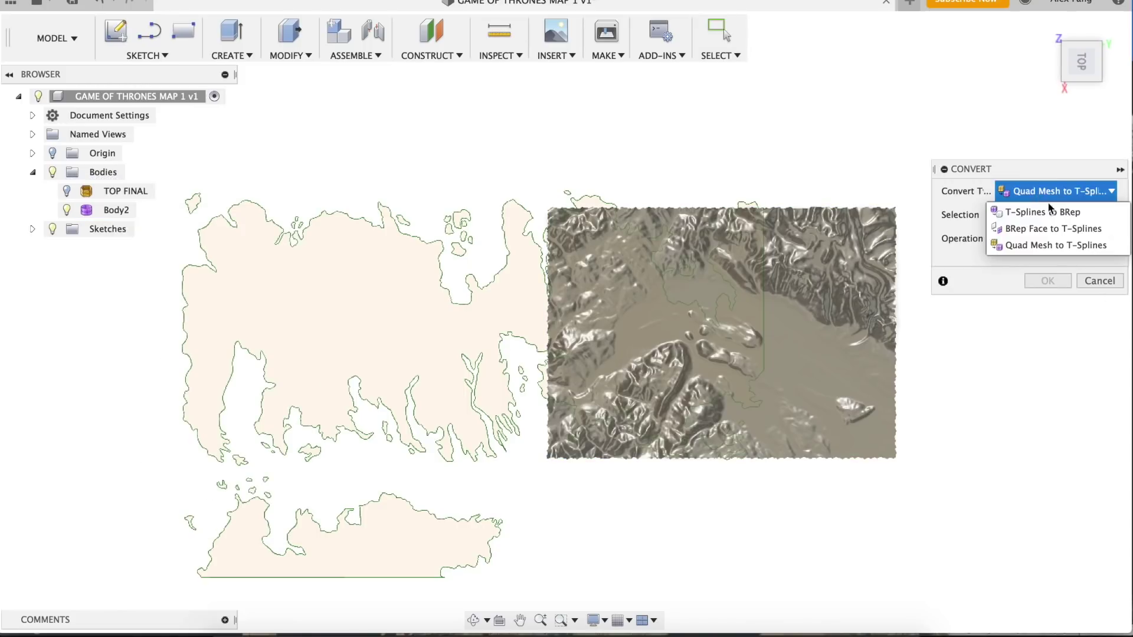
left_click(1073, 214)
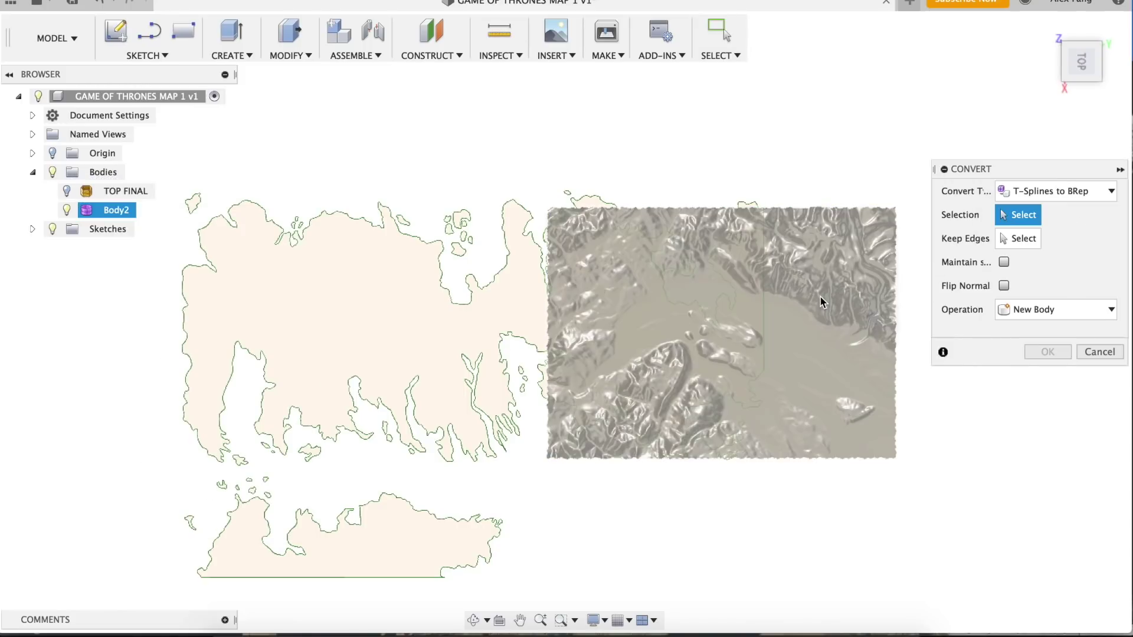
left_click(823, 300)
left_click(1046, 352)
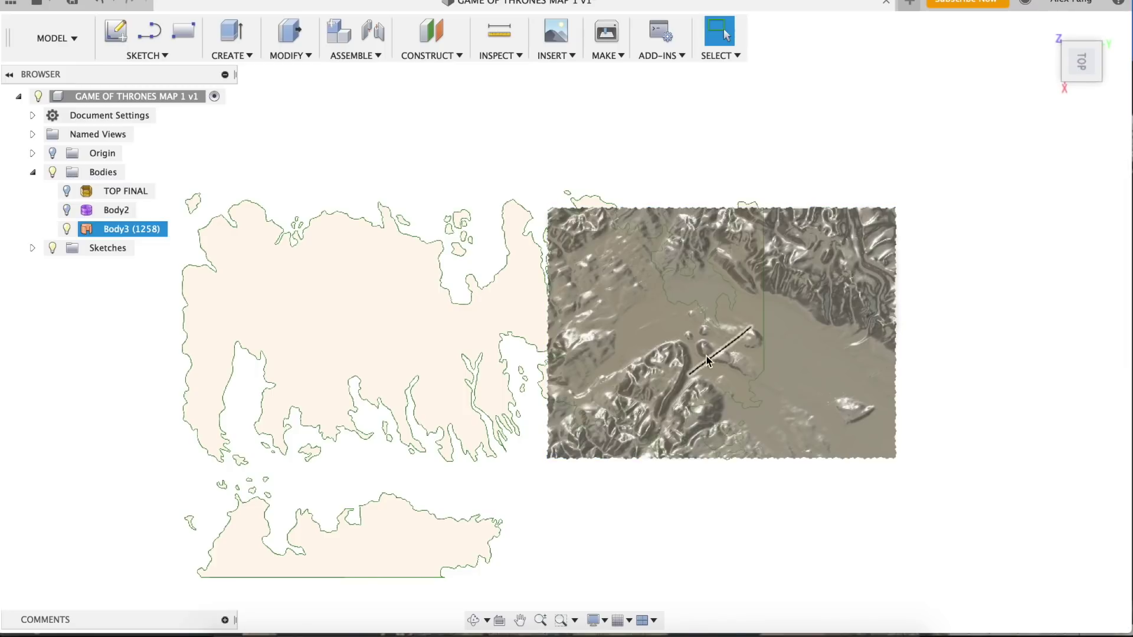
Move the terrain body left to about -13 mm.
key("m")
left_click(254, 616)
left_click(481, 619)
left_click_drag(538, 251, 524, 195)
key("Return")
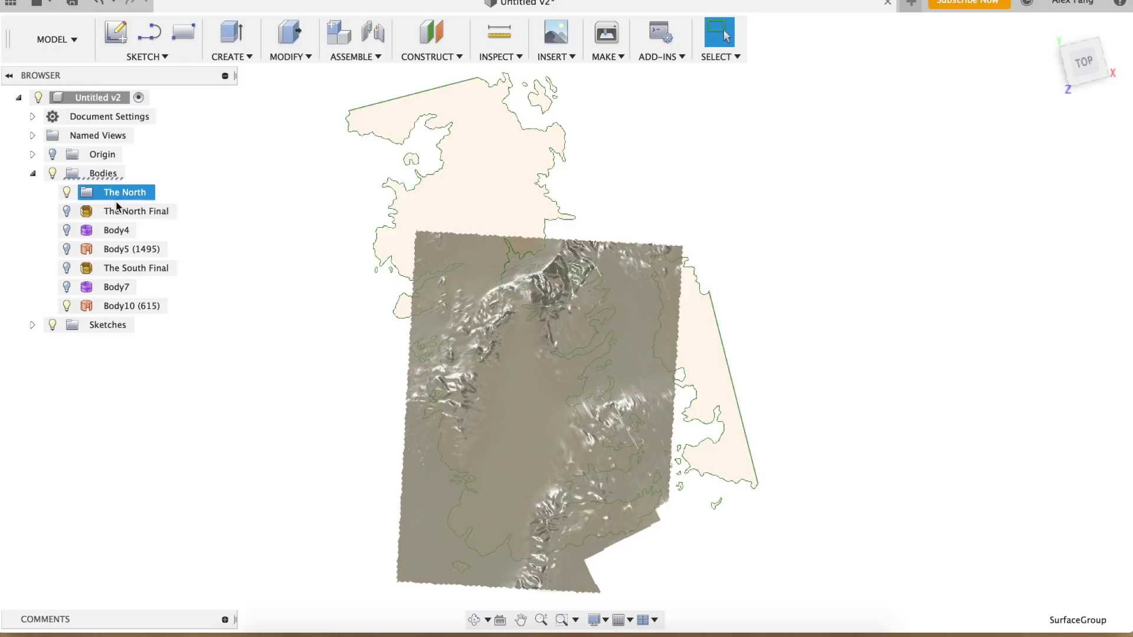
Group the terrain bodies into The North and The South groups.
left_click(136, 212)
left_click(131, 250, "shift")
right_click(132, 249)
left_click(266, 254)
type("The South")
left_click(135, 230)
left_click(131, 271, "shift")
left_click_drag(131, 270, 125, 211)
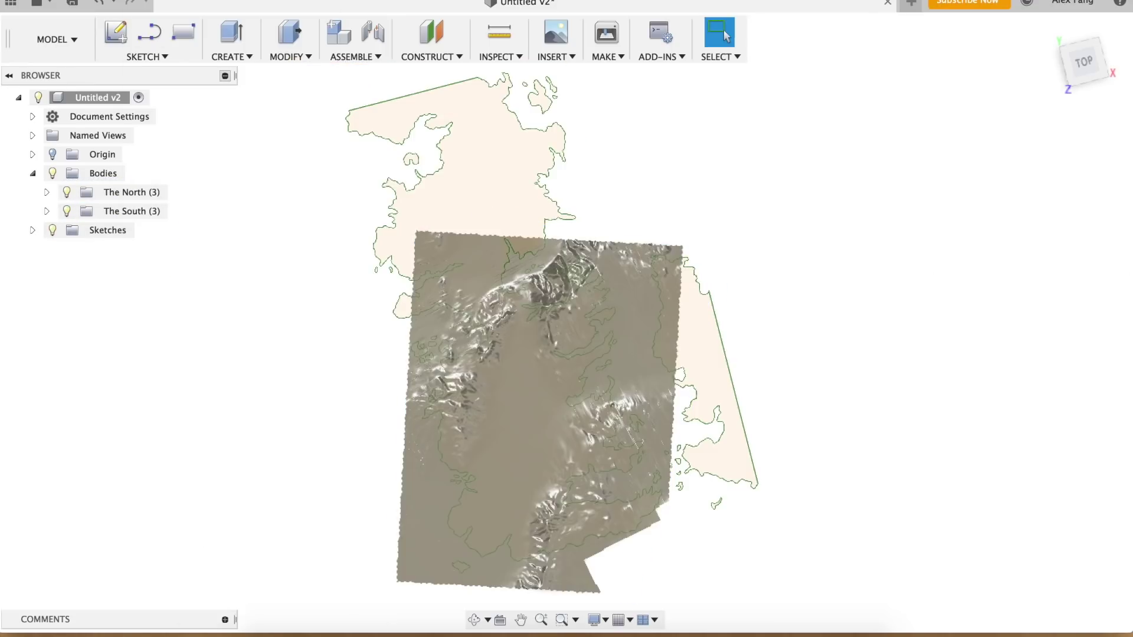
Press Pull the northern map profile up 20 mm.
left_click(289, 56)
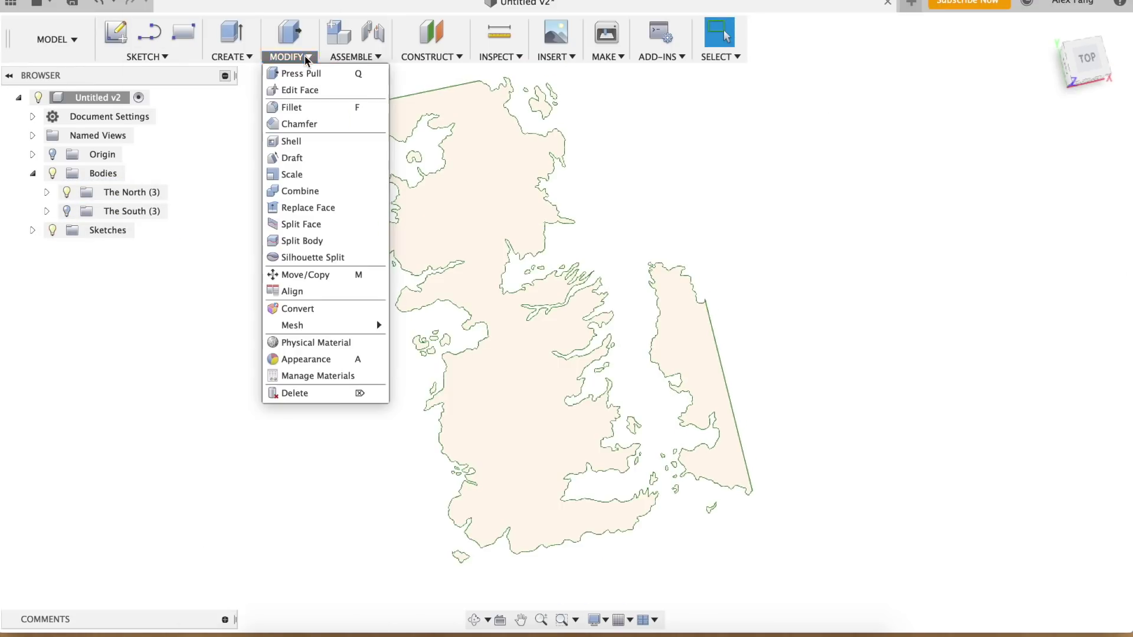
left_click(298, 74)
left_click(478, 224)
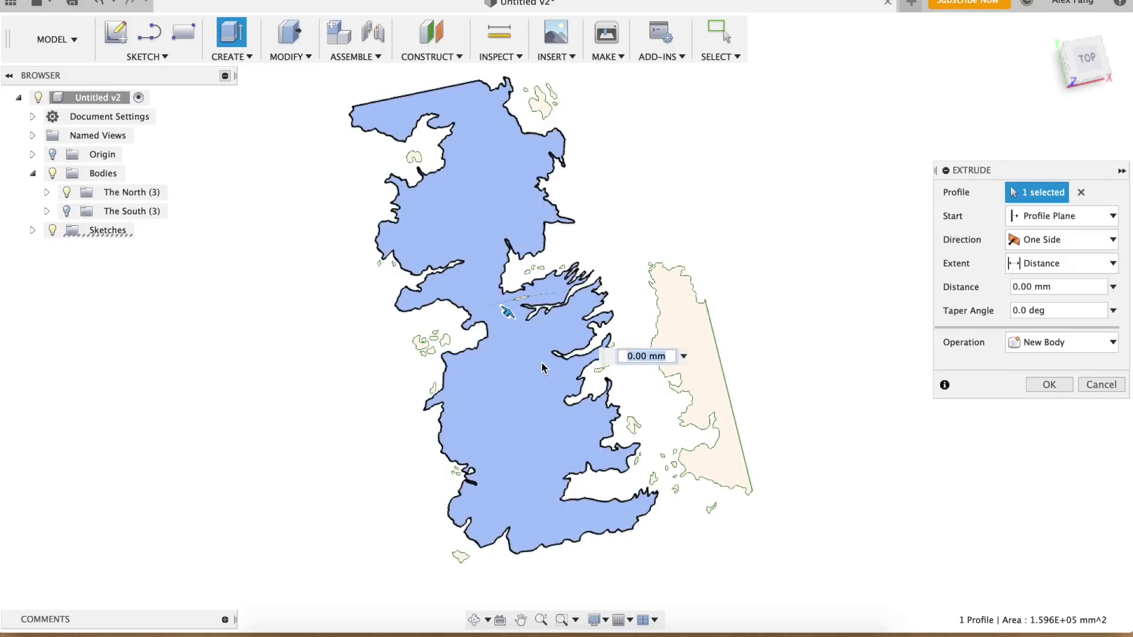
left_click(1083, 286)
type("20")
key("Return")
Cancel an offset of the flat body's bottom face and show the North terrain.
key("q")
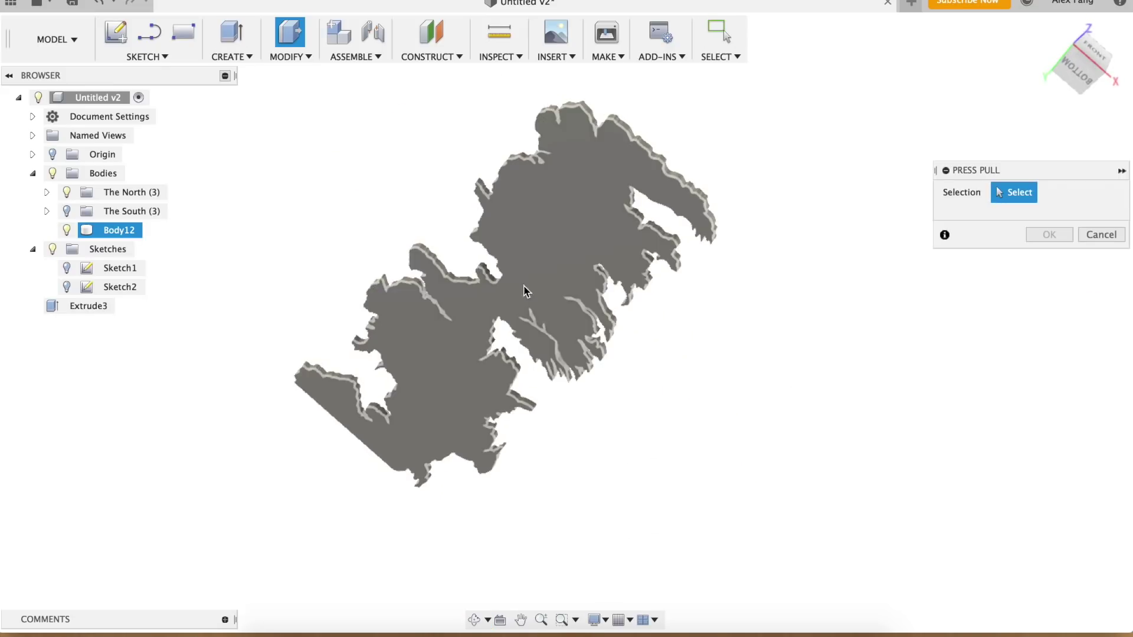
left_click(534, 281)
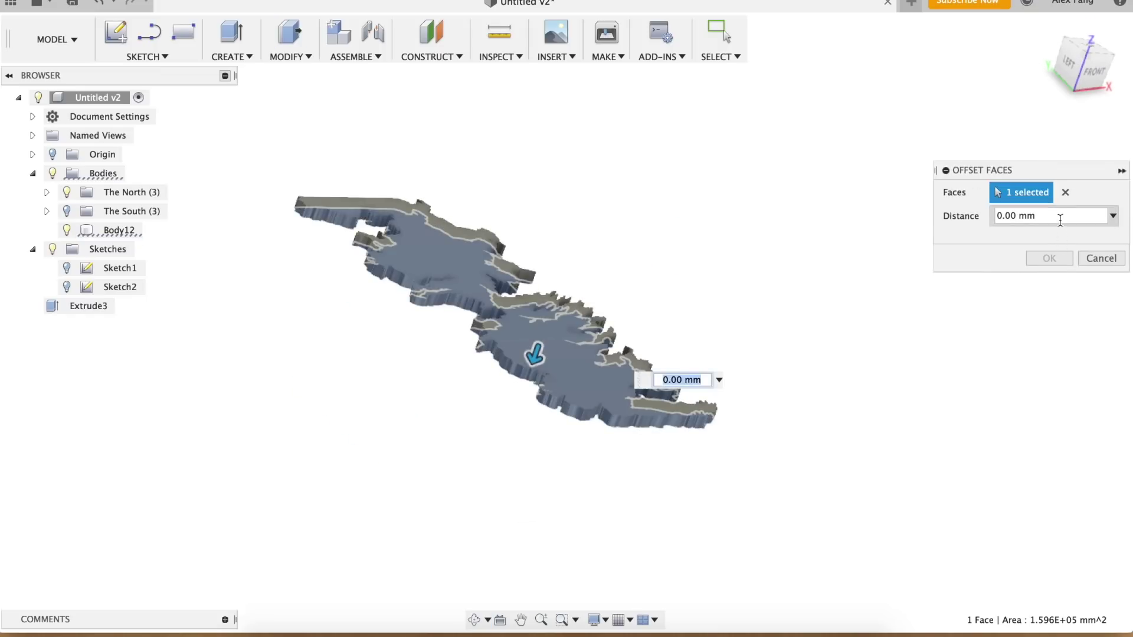
key("Escape")
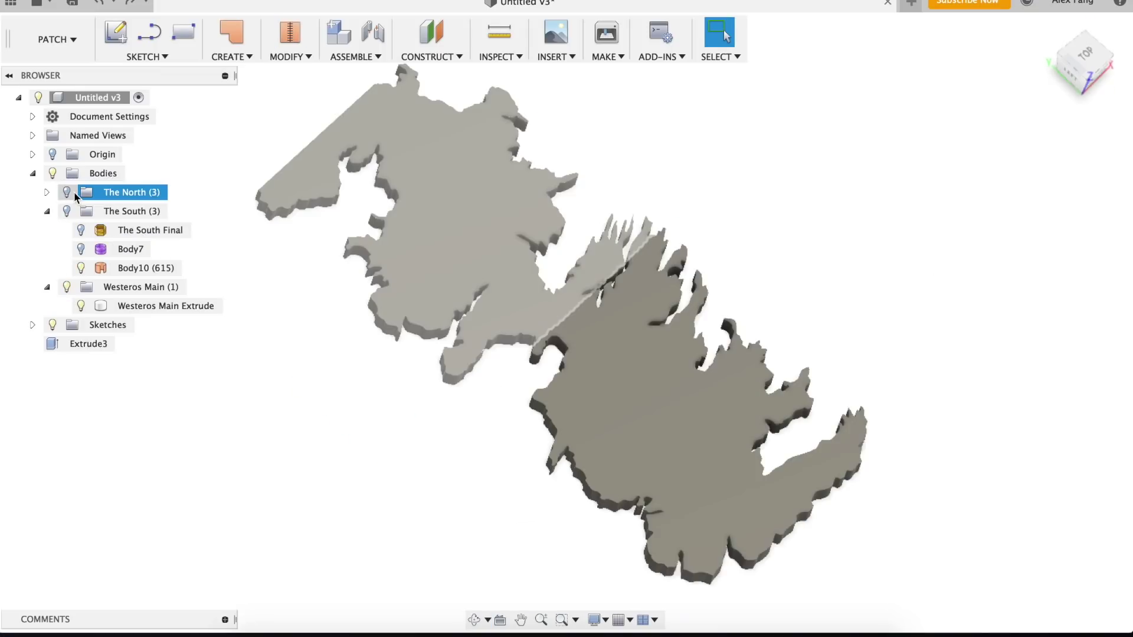
left_click(67, 192)
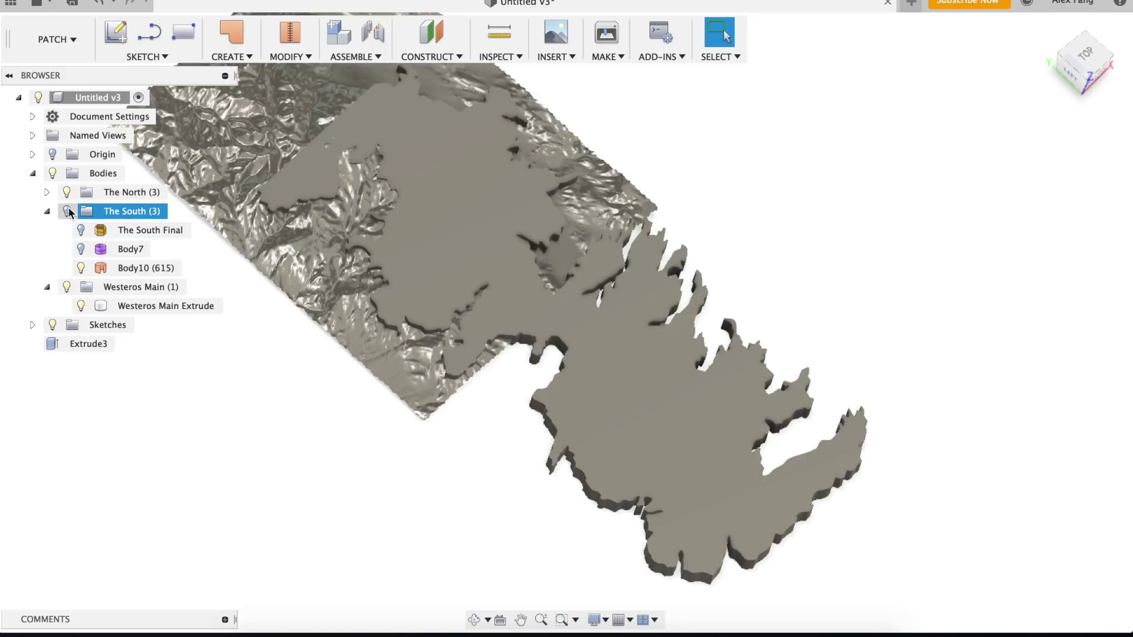
Show the South terrain bodies and return from the sketch shapes to solid modelling.
left_click(66, 213)
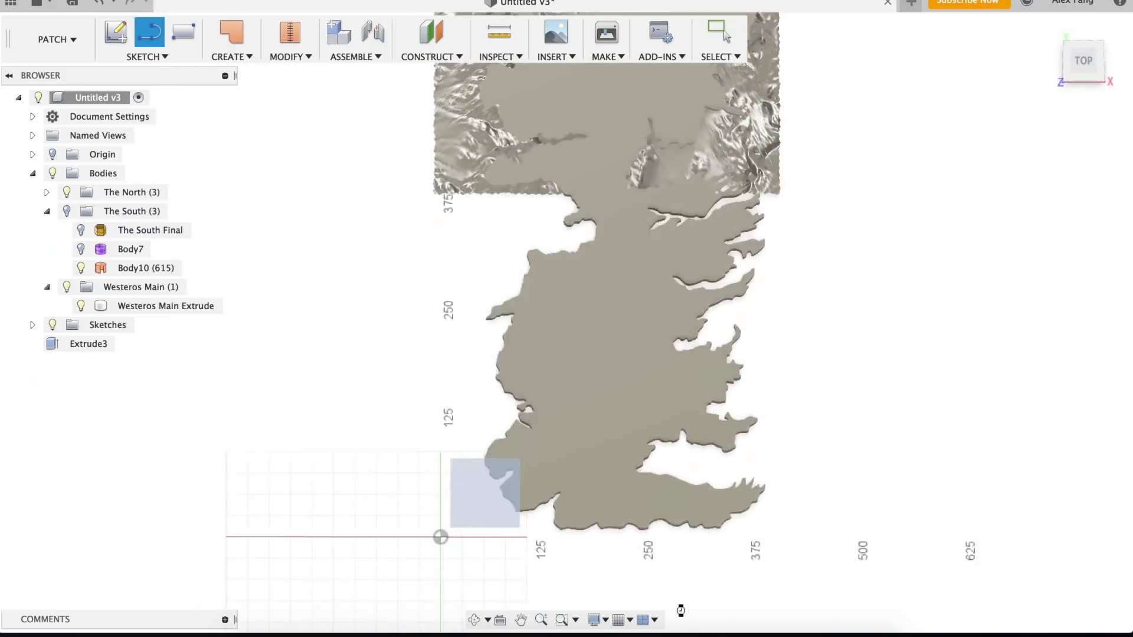
scroll(673, 153, "up", 4)
left_click(147, 57)
mouse_move(156, 107)
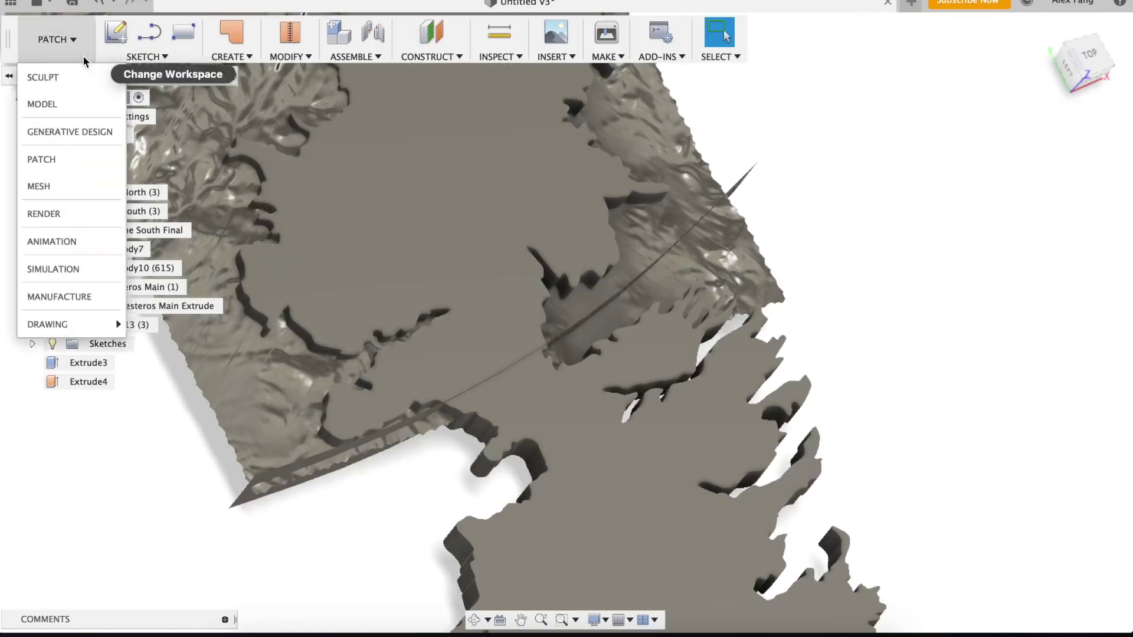
left_click(53, 102)
Split Westeros Main Extrude into north and south using Body13 as the cutting surface.
left_click(290, 57)
left_click(339, 242)
left_click(47, 192)
left_click(146, 249)
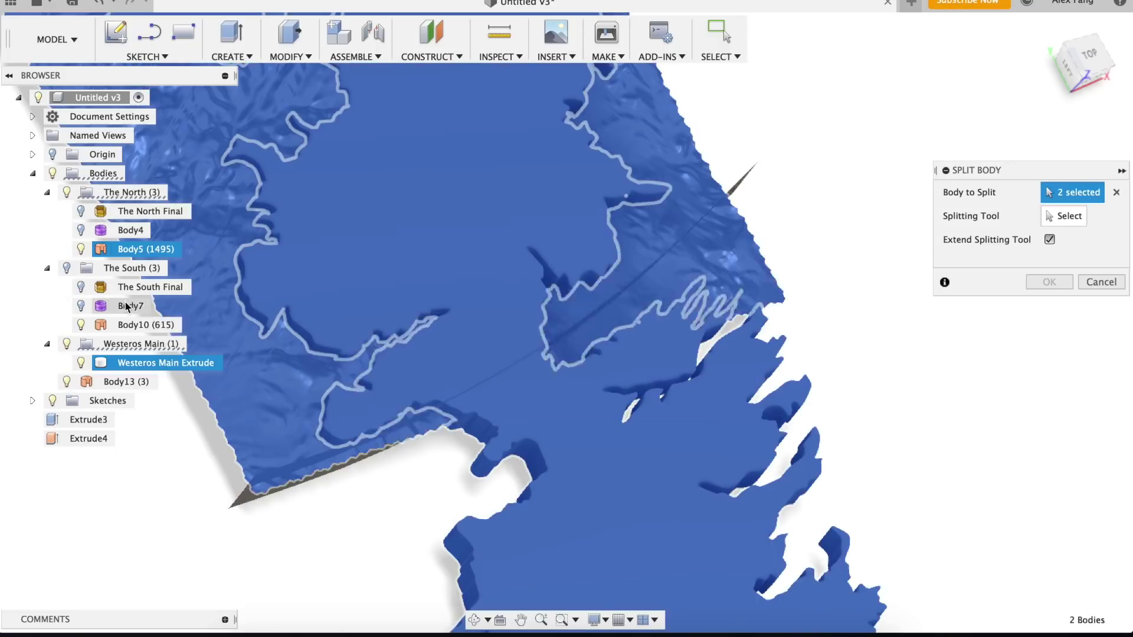
left_click(146, 325)
left_click(1064, 216)
left_click(126, 382)
left_click(1050, 282)
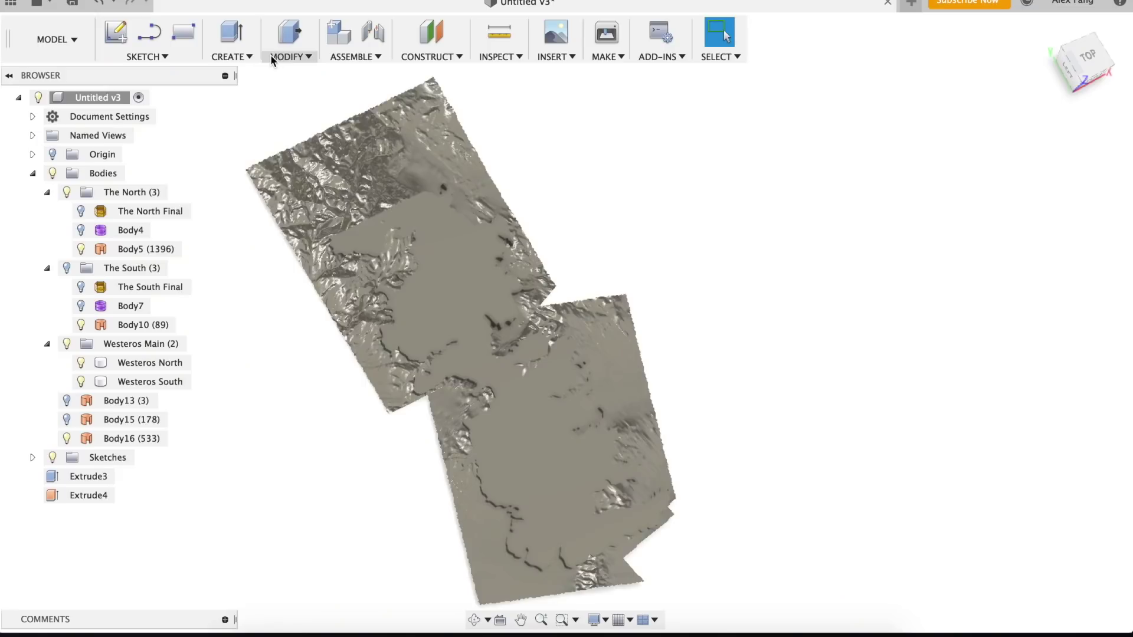
Trim Westeros North to the Body5 terrain with Split Body.
left_click(272, 59)
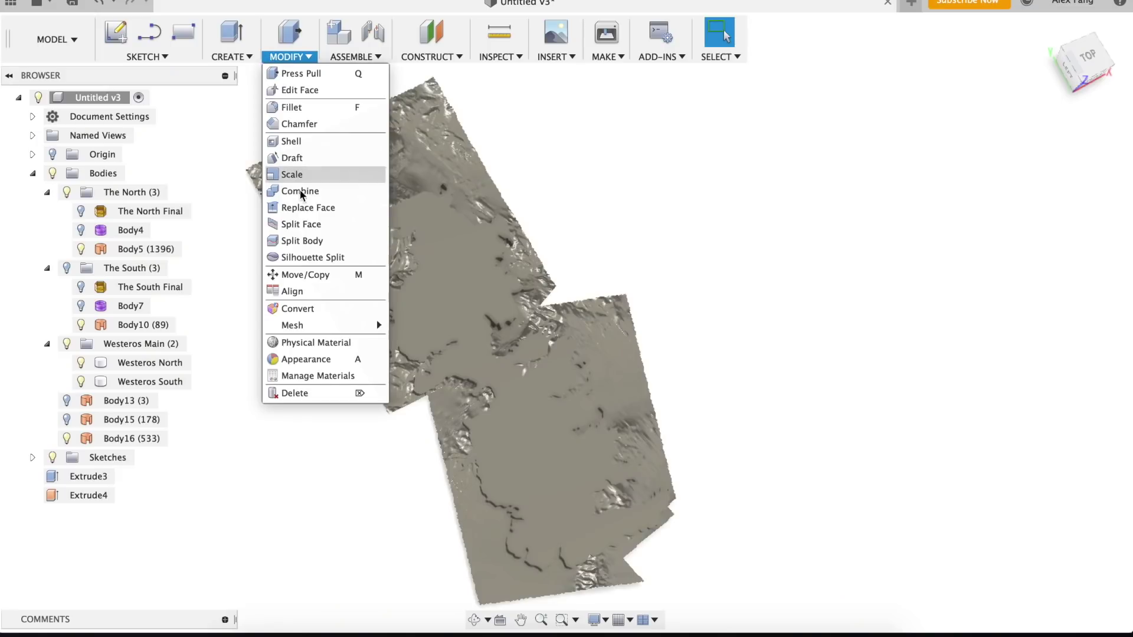
left_click(307, 240)
left_click(175, 366)
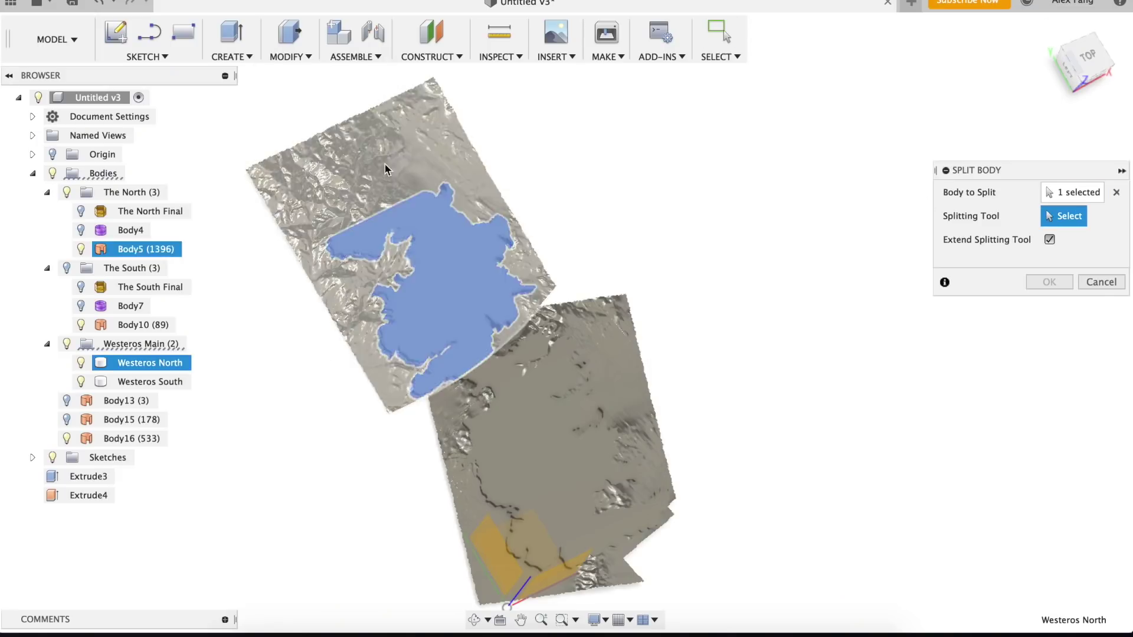
left_click(273, 339)
left_click(1048, 283)
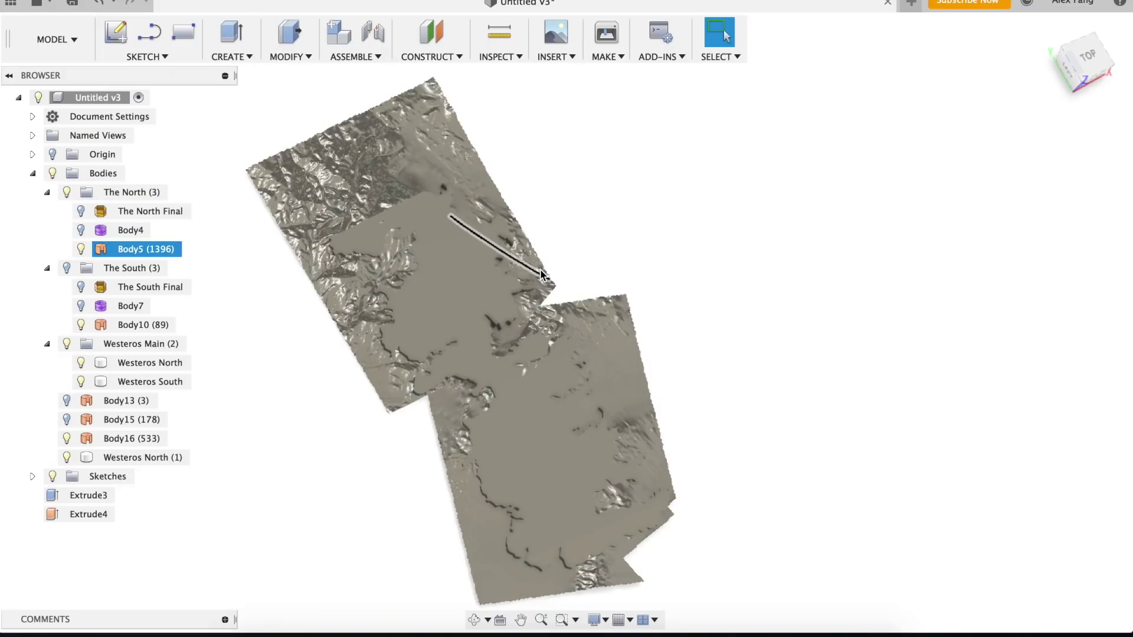
left_click_drag(471, 391, 89, 460)
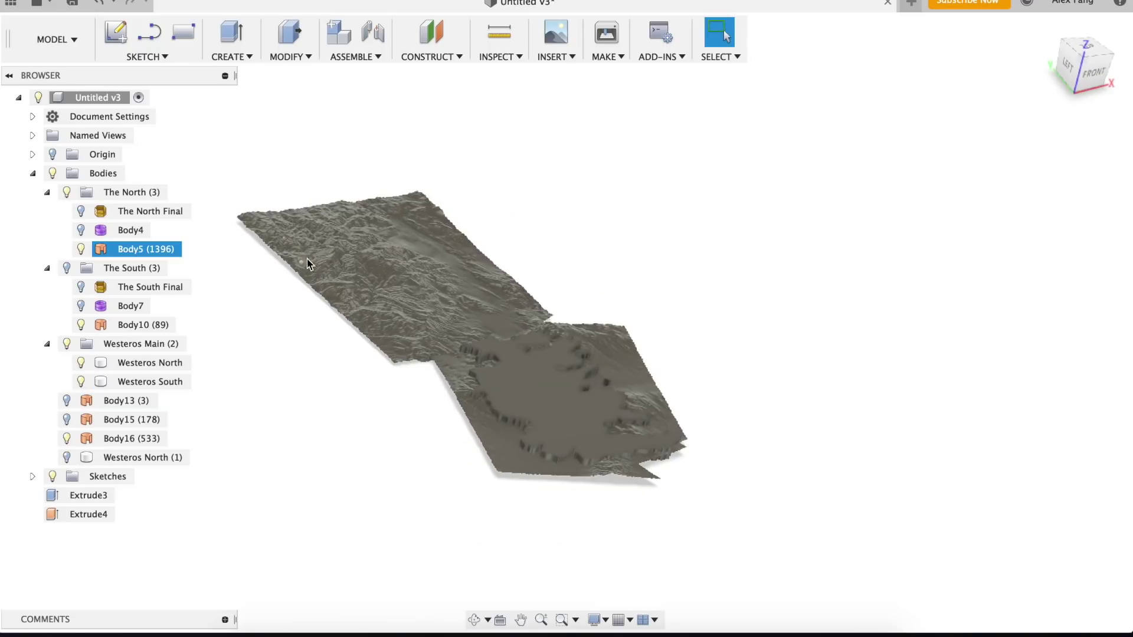
Hide Body5 and trim Westeros South to the Body16 terrain, then hide Body16.
left_click(146, 250)
left_click(290, 56)
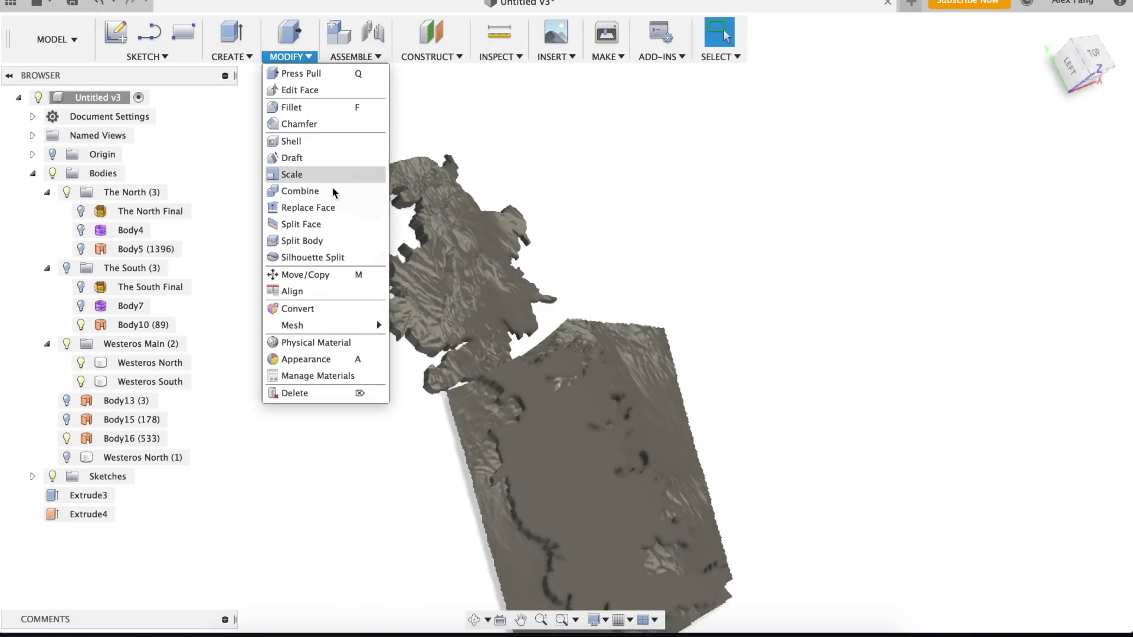
left_click(341, 242)
left_click(589, 473)
left_click(607, 431)
key("Return")
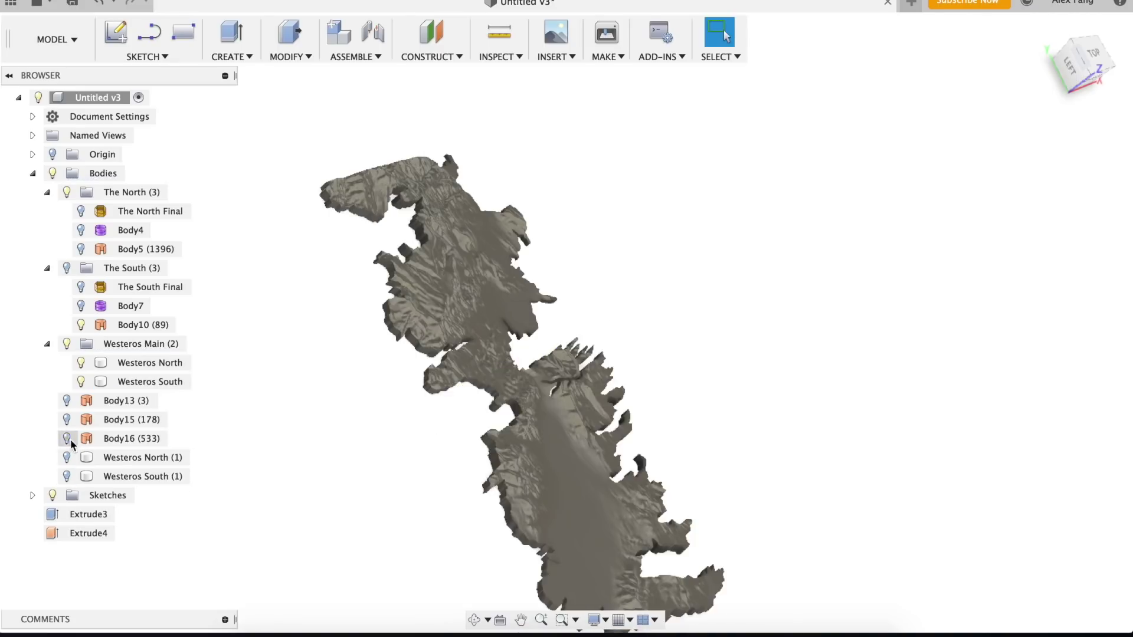
left_click(150, 362)
left_click(367, 344)
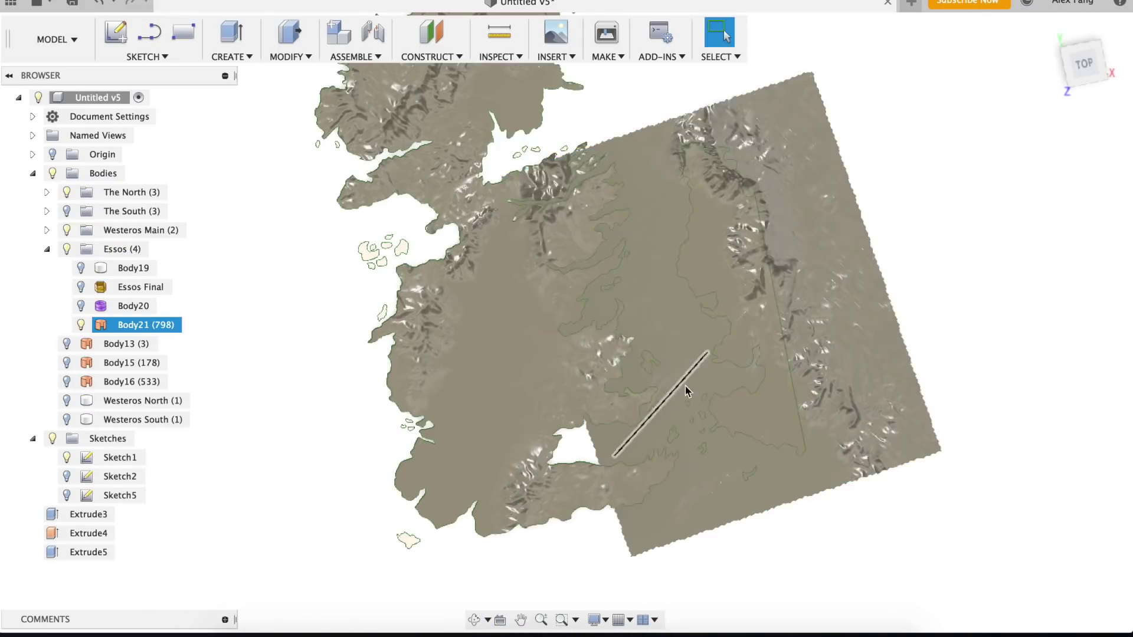
Split the Essos body against its terrain.
left_click(289, 56)
left_click(302, 241)
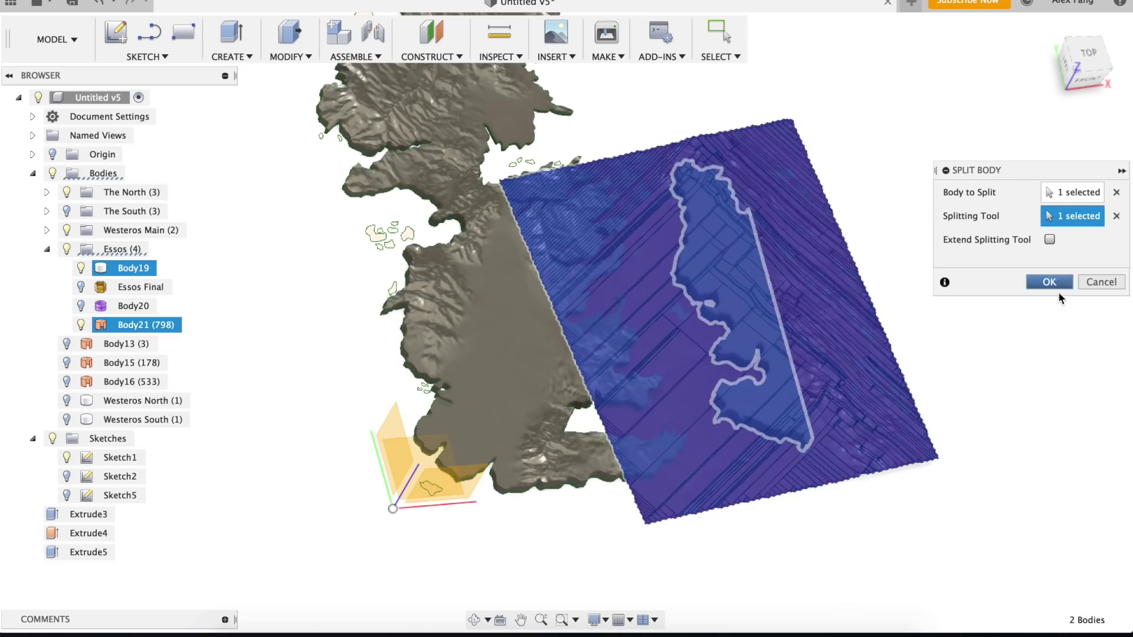
key("Return")
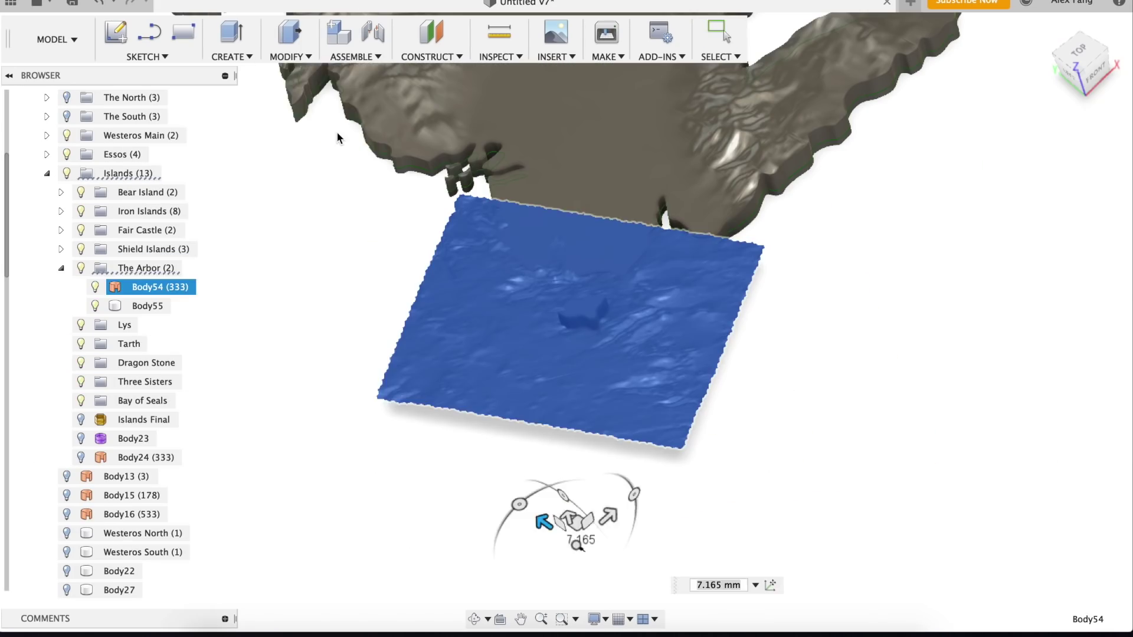
Extrude the rectangle around the map -15 mm, joining a backing board.
left_click(289, 56)
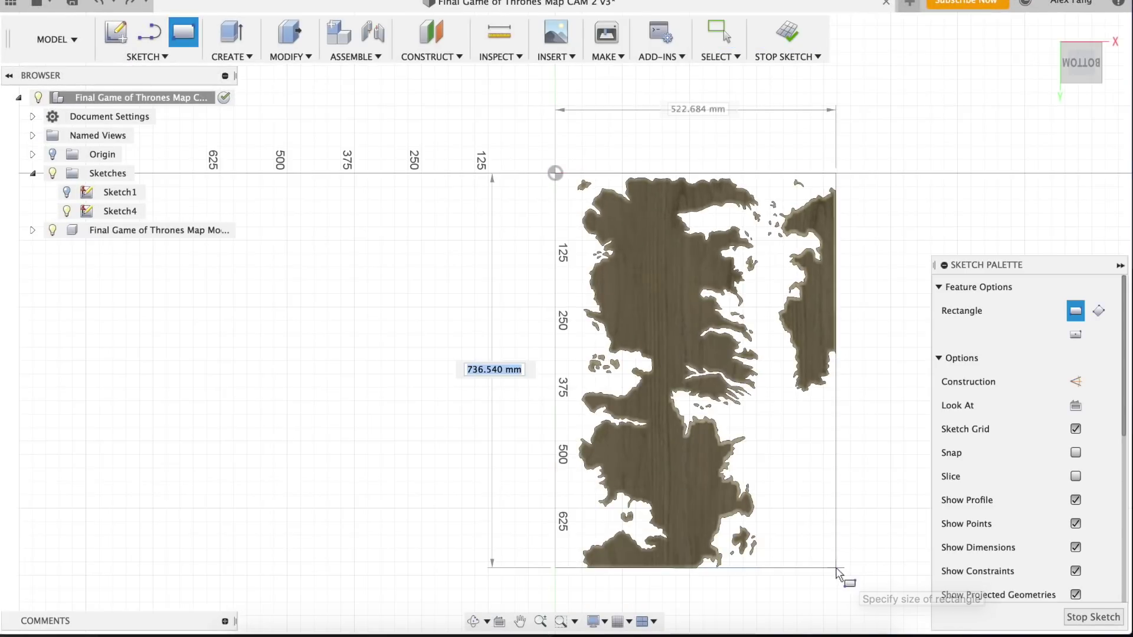
left_click(835, 568)
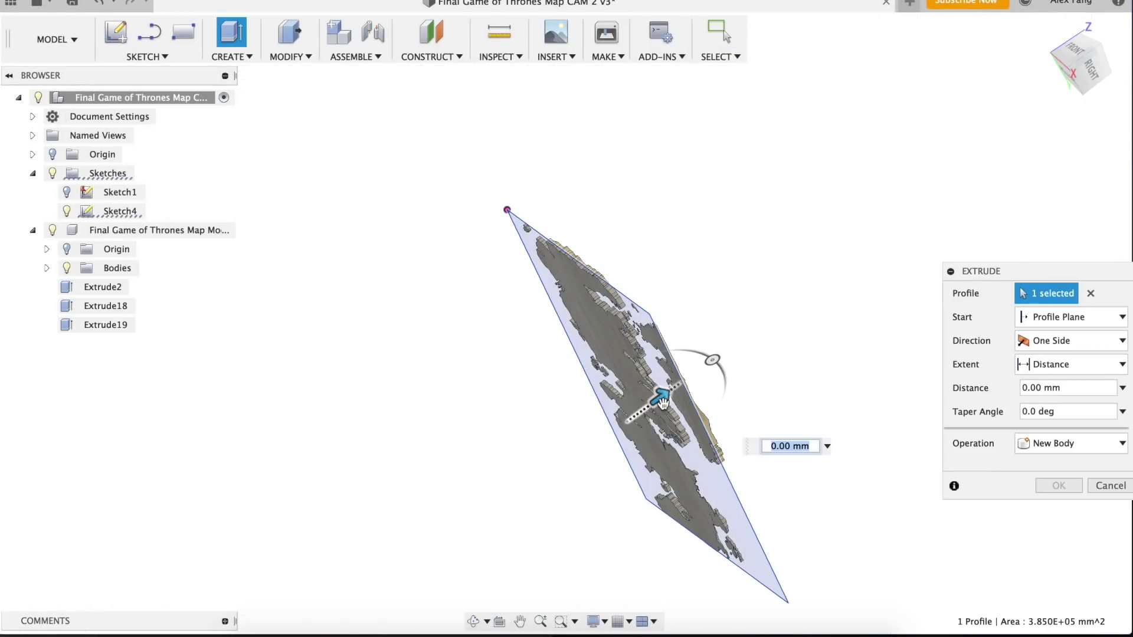
left_click(1083, 388)
type("-15")
left_click(1059, 485)
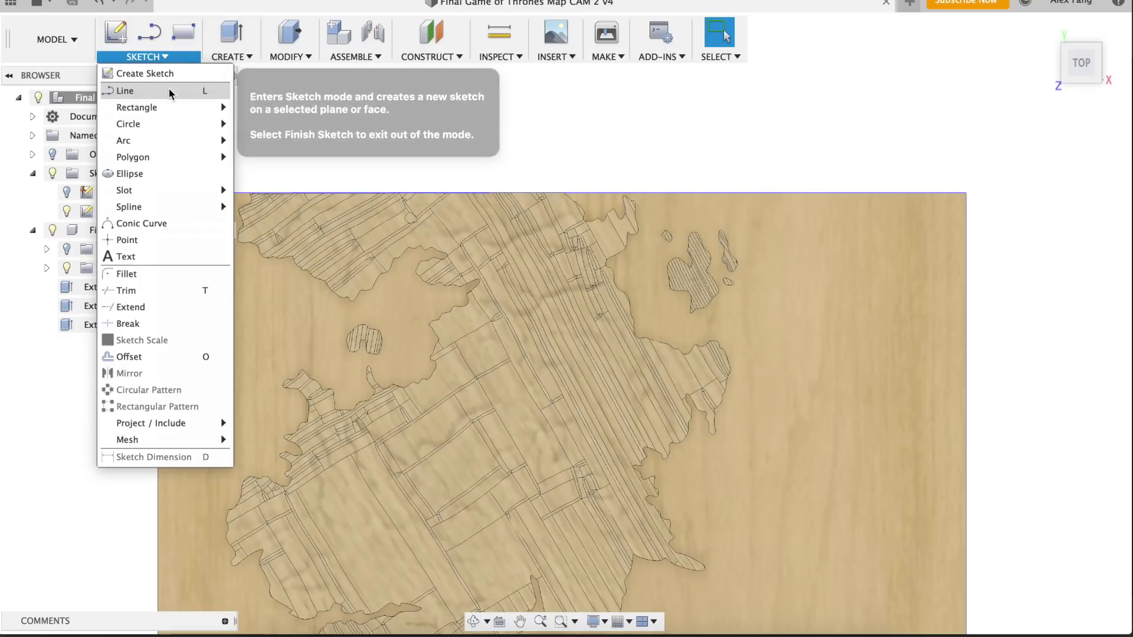
Offset the drawn curve 1.5 mm and join a 17 mm strip extrusion.
left_click(172, 88)
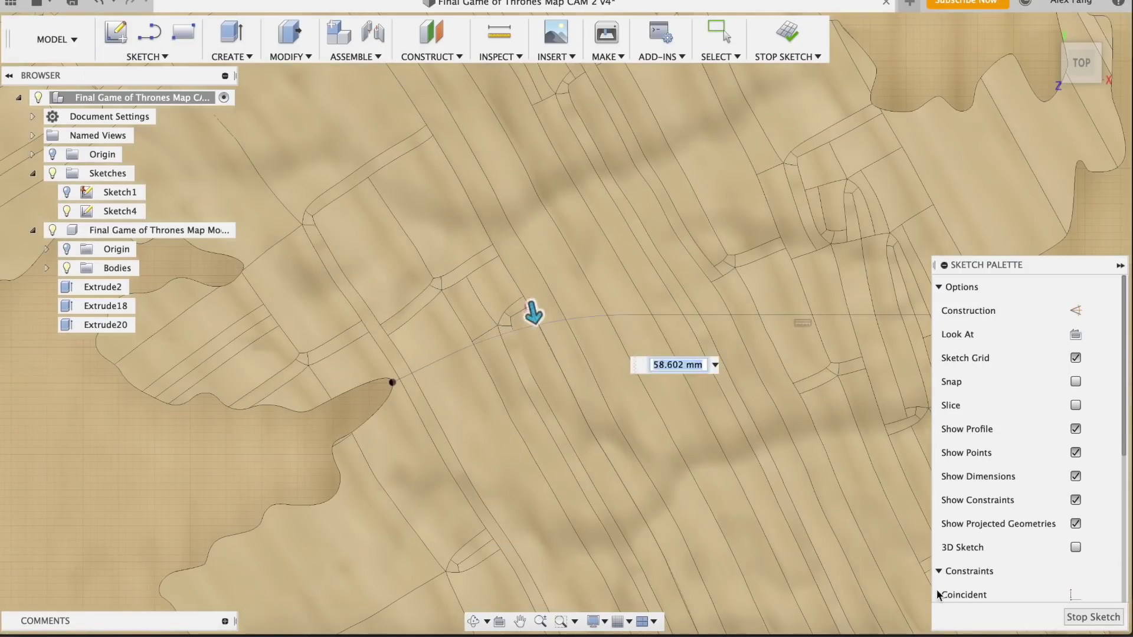
left_click(148, 57)
mouse_move(195, 123)
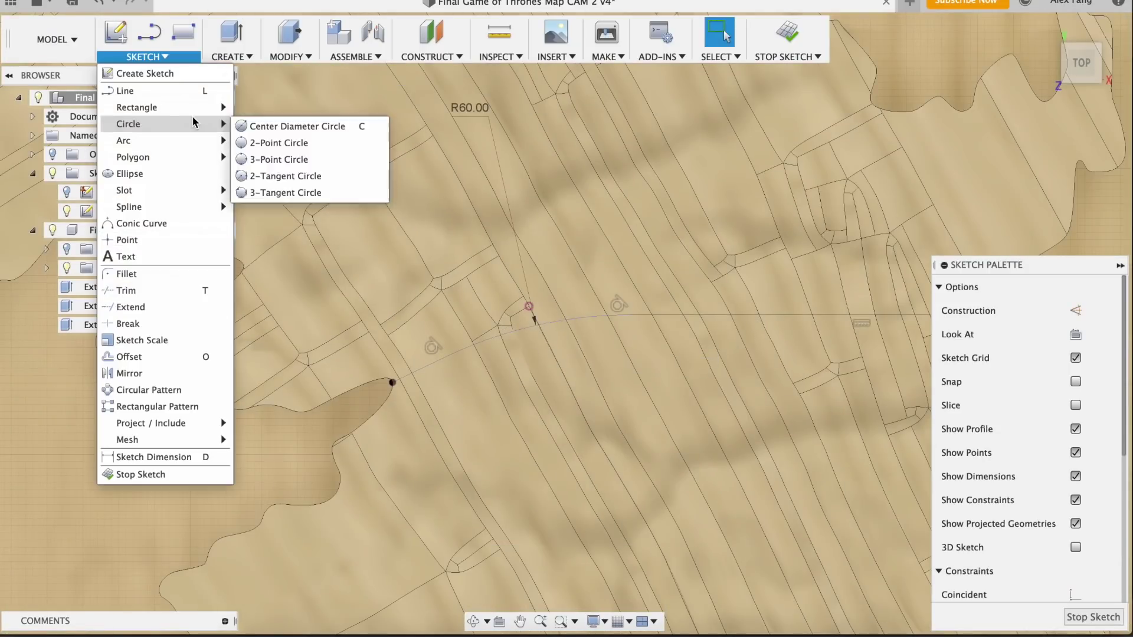
left_click(128, 357)
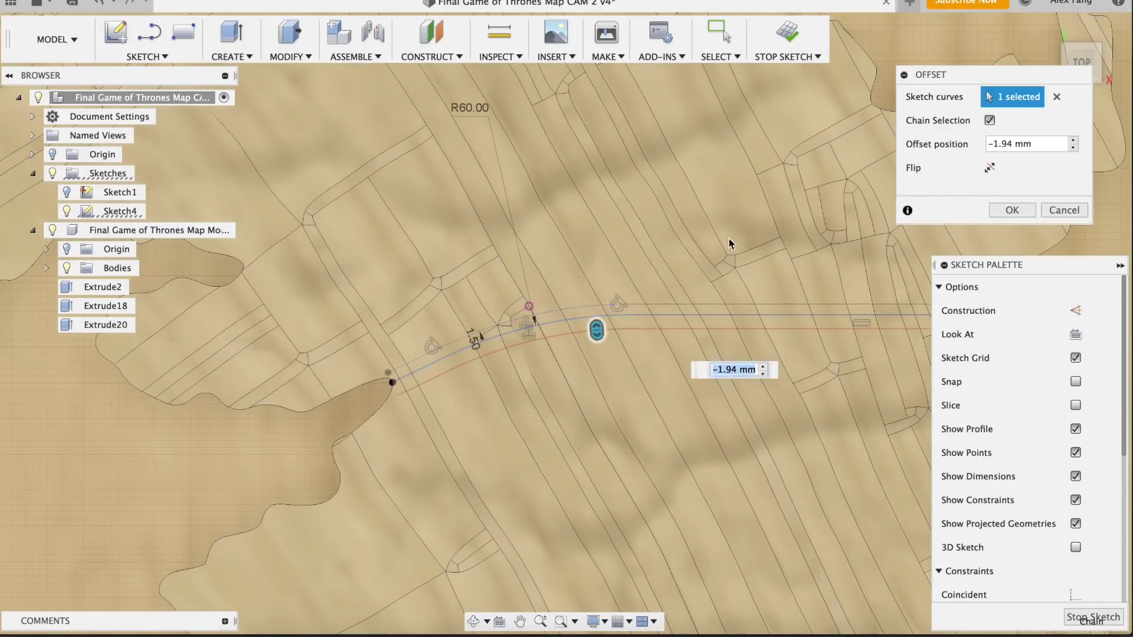
key("Return")
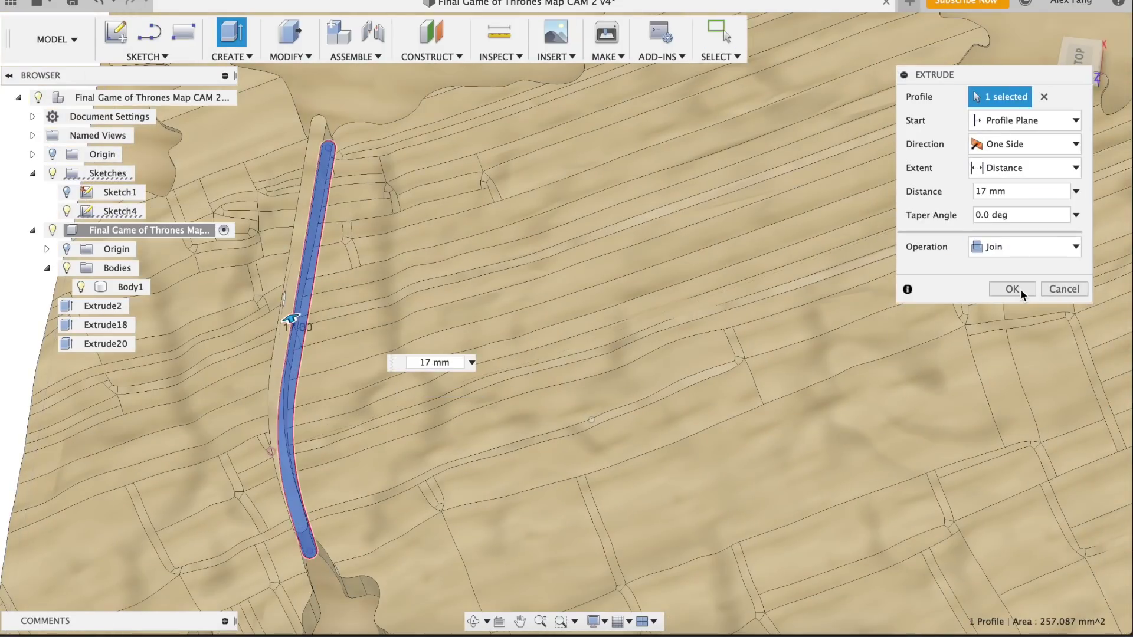
left_click(1021, 294)
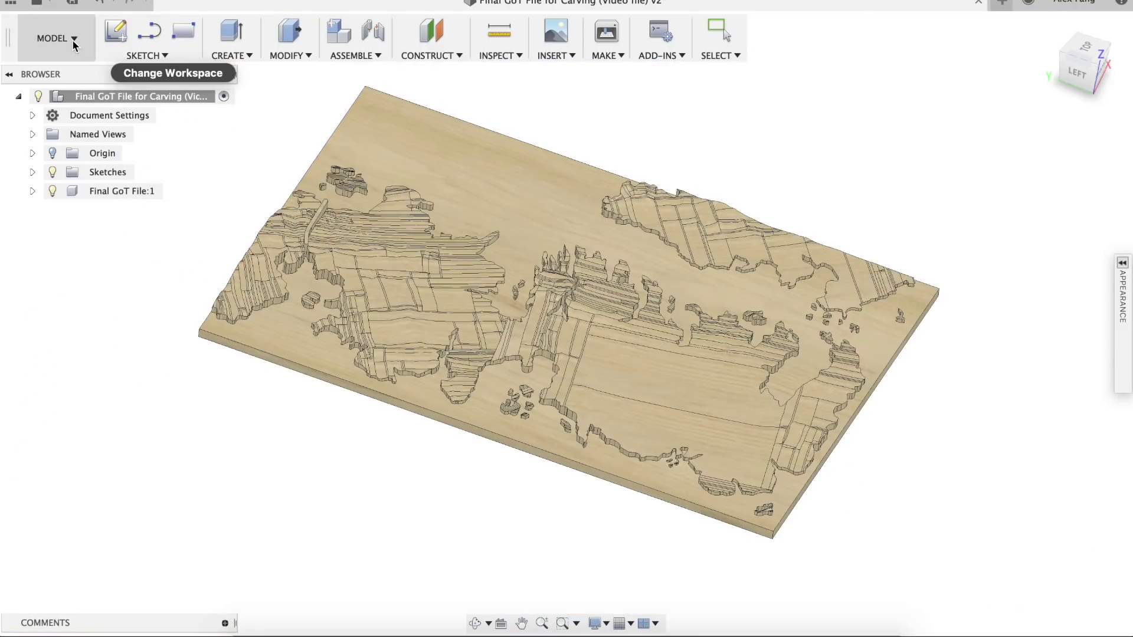
Create a Manufacture setup with origin at a stock box point and 1 mm side/top stock.
left_click(74, 39)
left_click(73, 264)
left_click(159, 56)
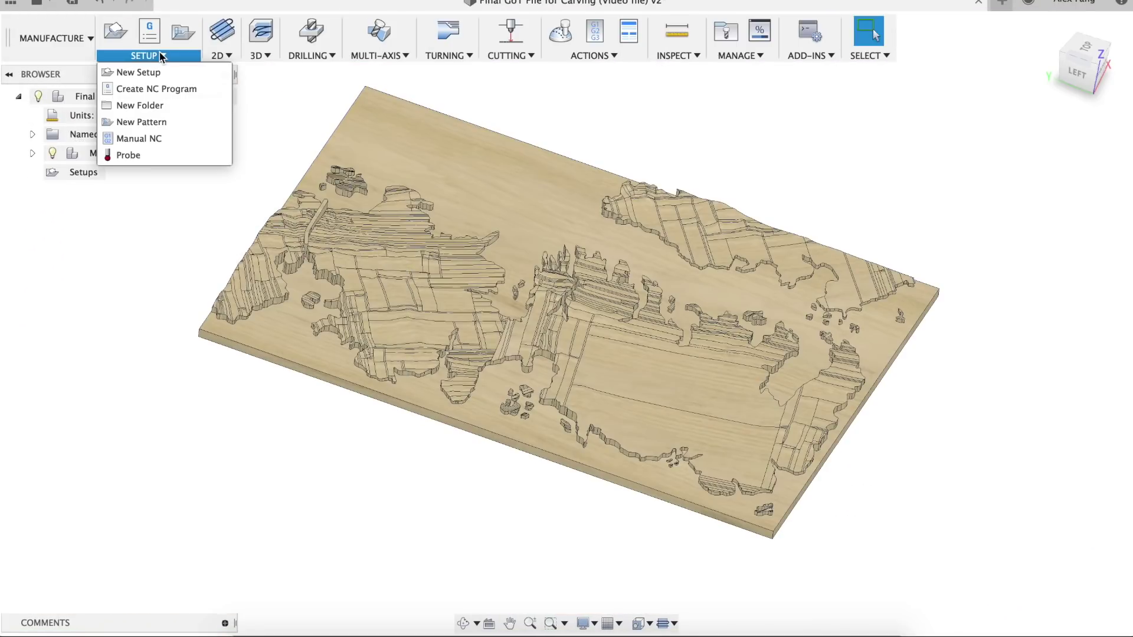
left_click(178, 69)
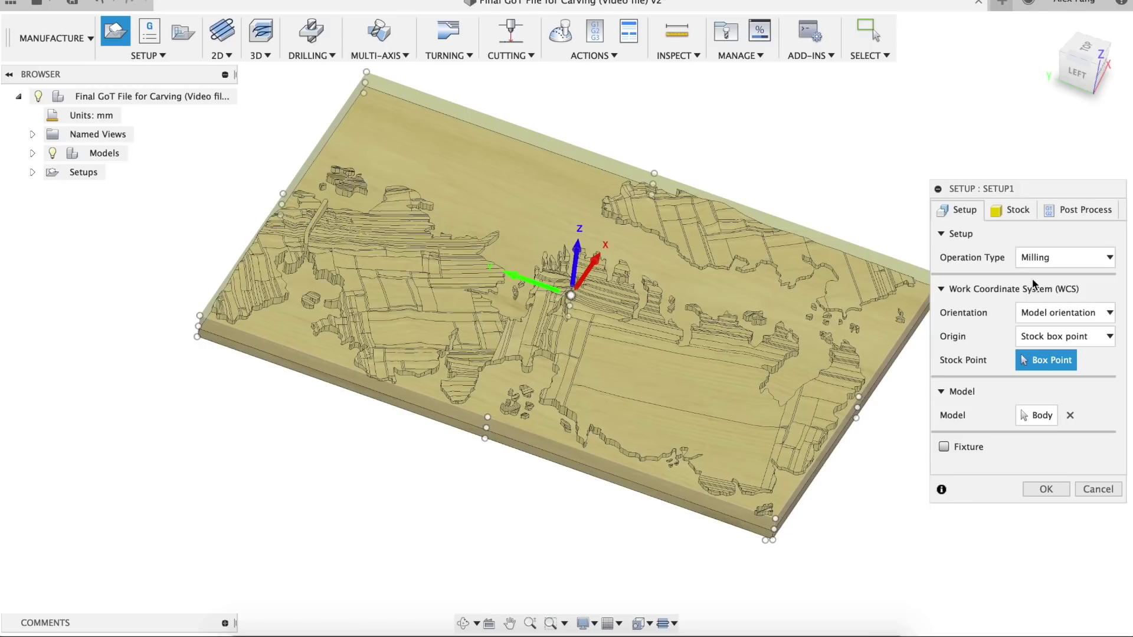
left_click_drag(884, 351, 596, 461)
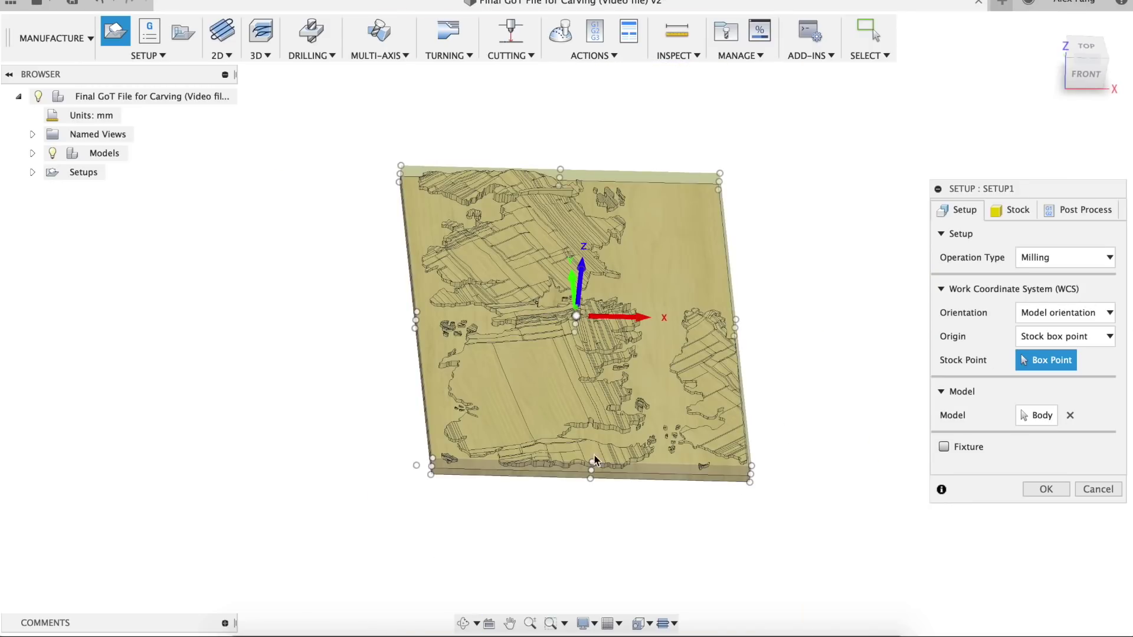
left_click(435, 462)
left_click(1017, 209)
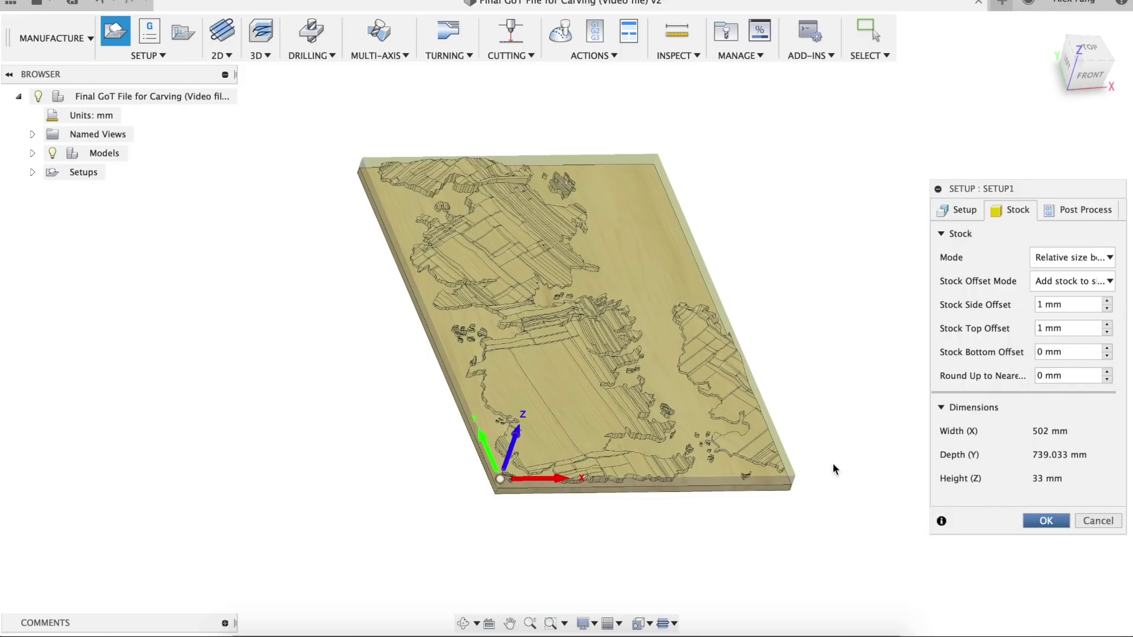
key("Return")
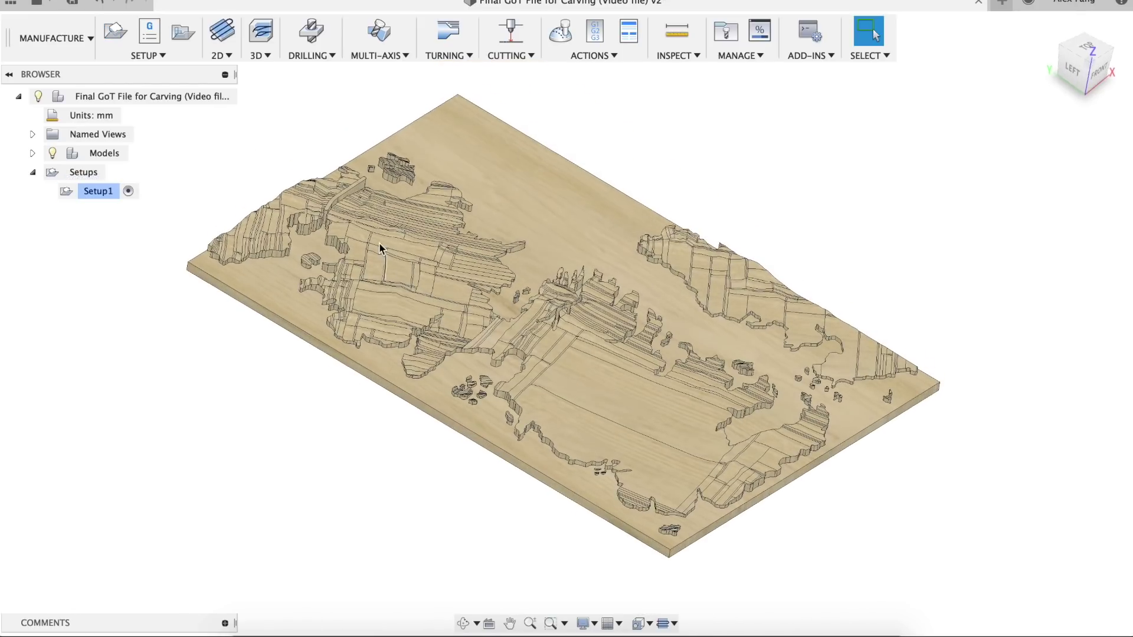
Start an Adaptive clearing operation using the Ø1/4" flat Amana end mill.
left_click(268, 56)
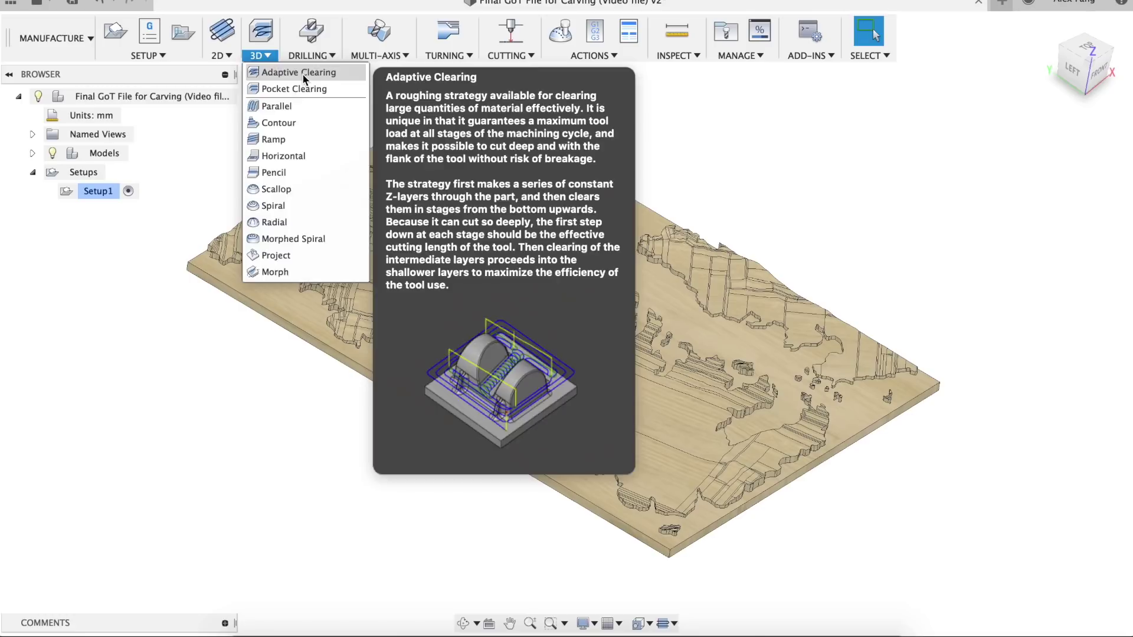
left_click(280, 72)
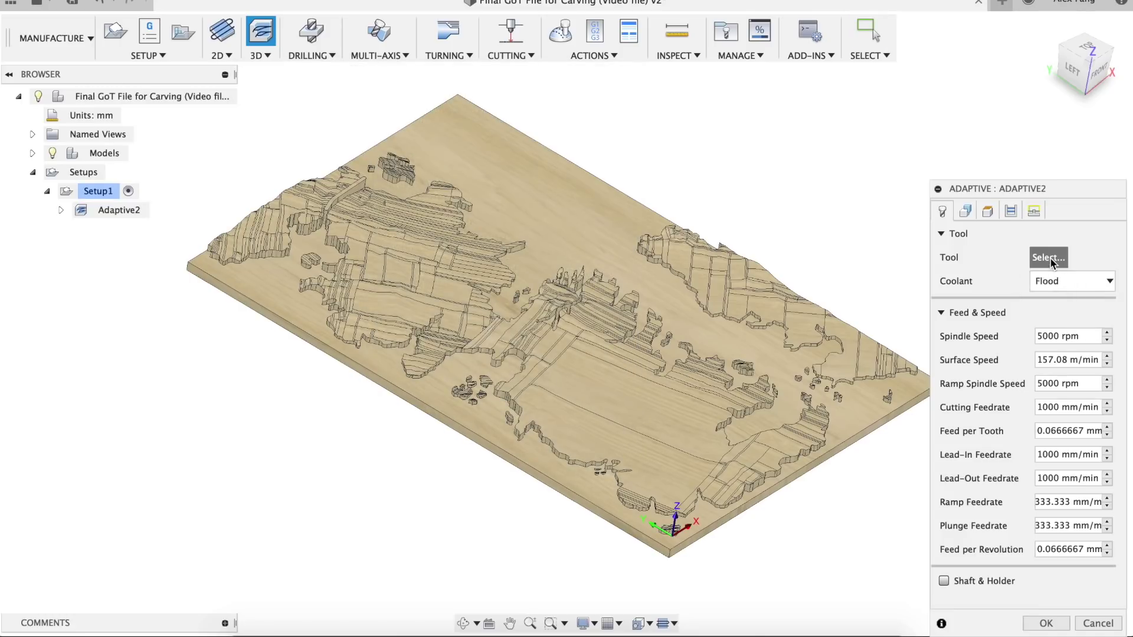
left_click(1050, 257)
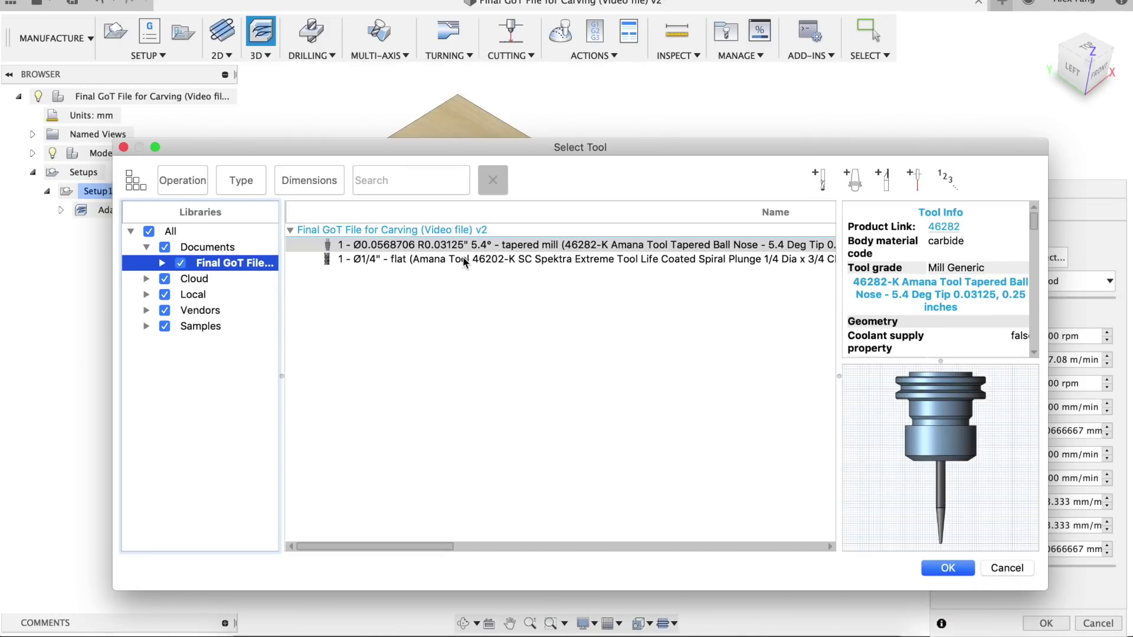
left_click(465, 260)
left_click(948, 569)
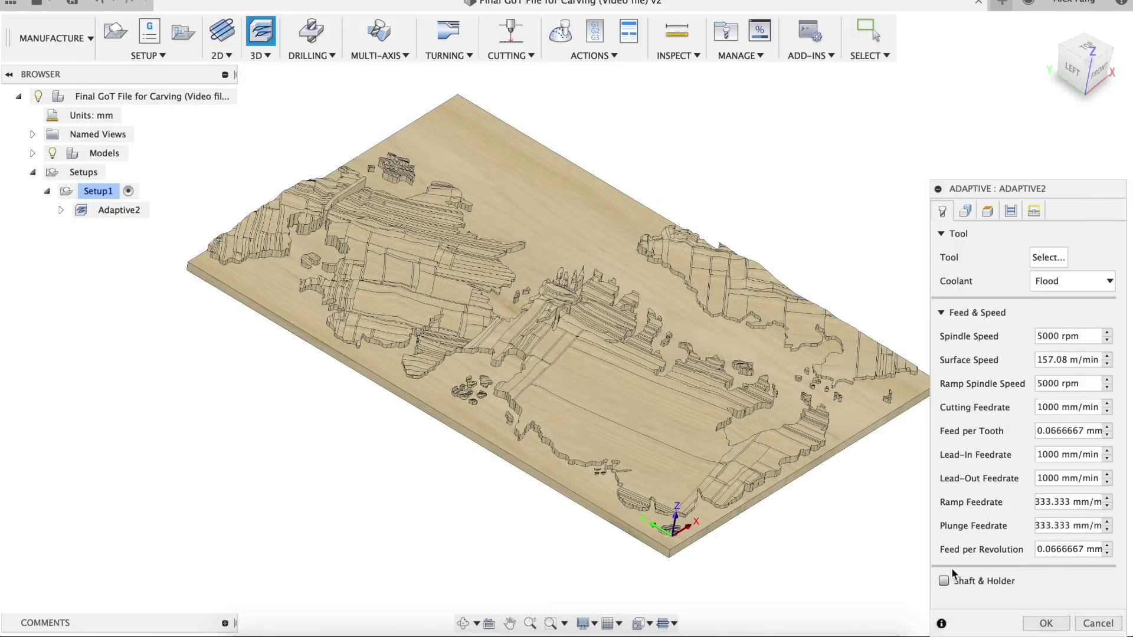
Turn coolant off, set rest machining and 3.2/0.32 mm stepdowns, and generate the toolpath.
left_click(1053, 307)
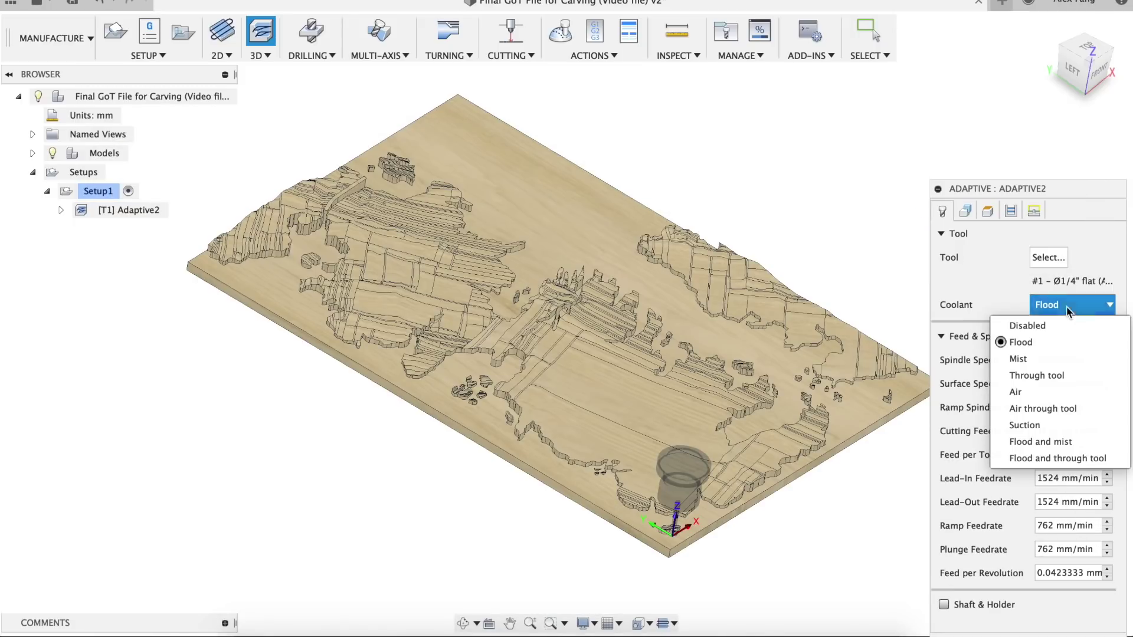
left_click(1059, 325)
left_click(968, 213)
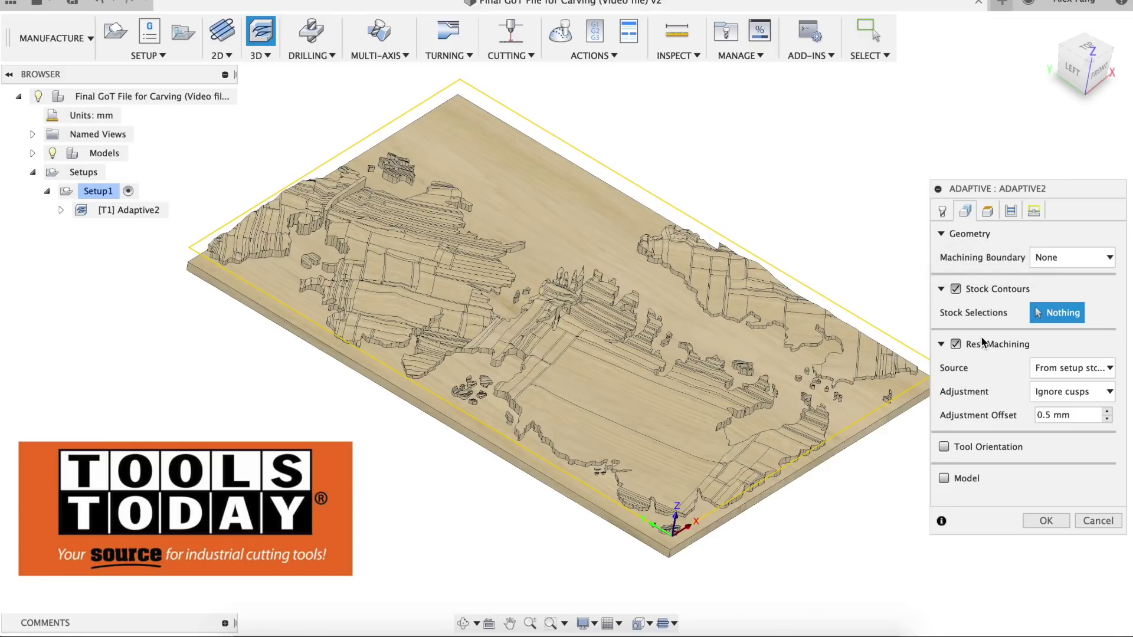
left_click(1012, 211)
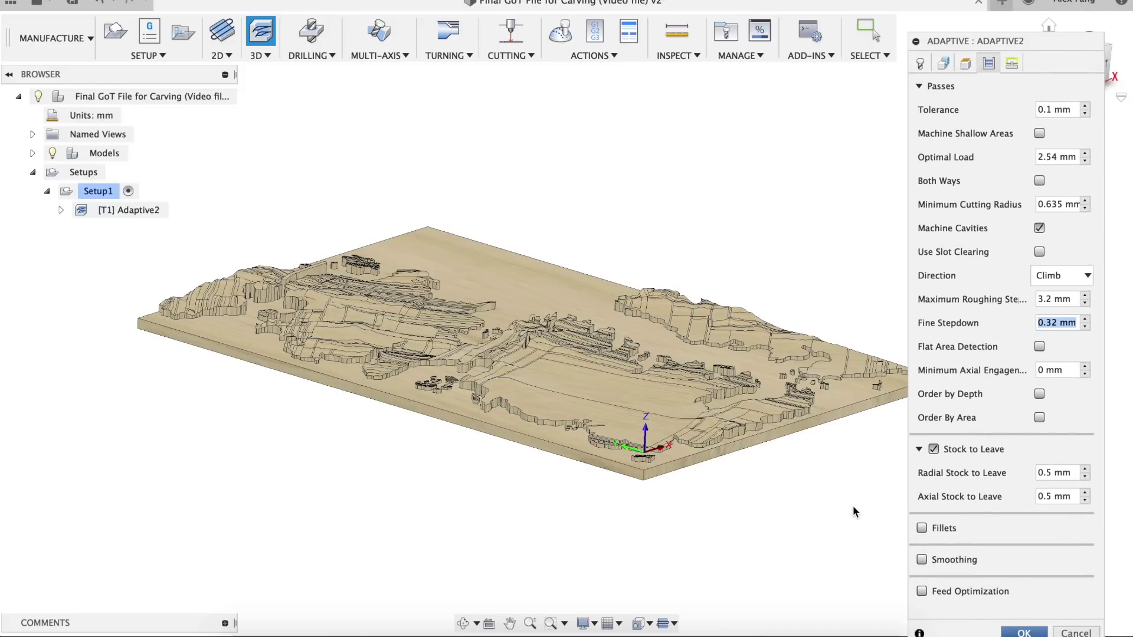
key("Return")
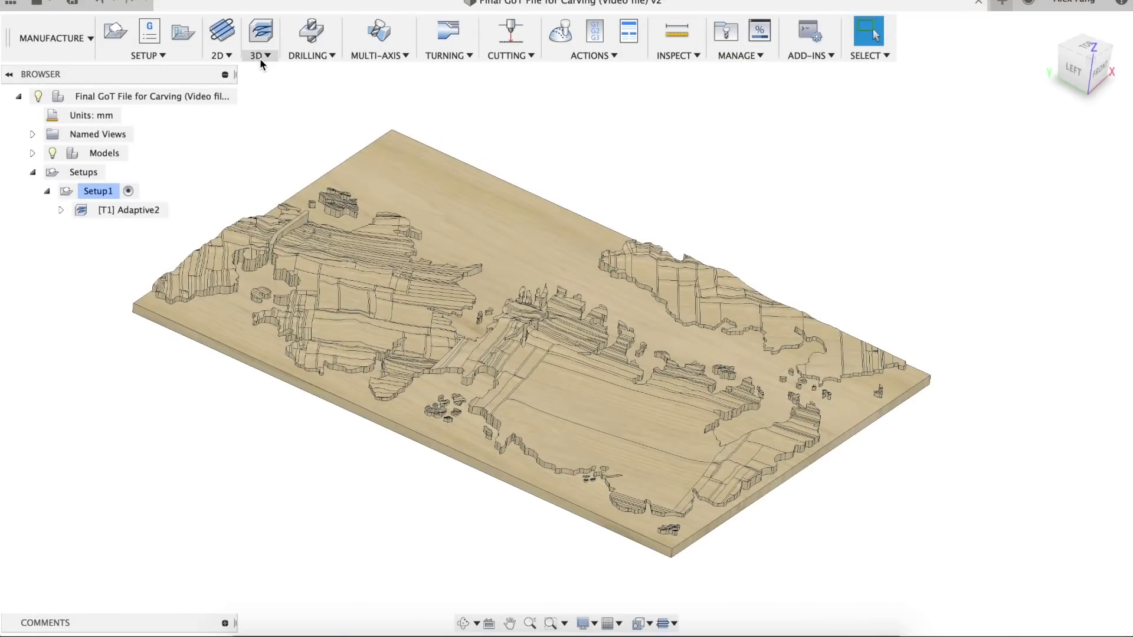
Add a Parallel finishing operation with the small-diameter tool and coolant off.
left_click(260, 58)
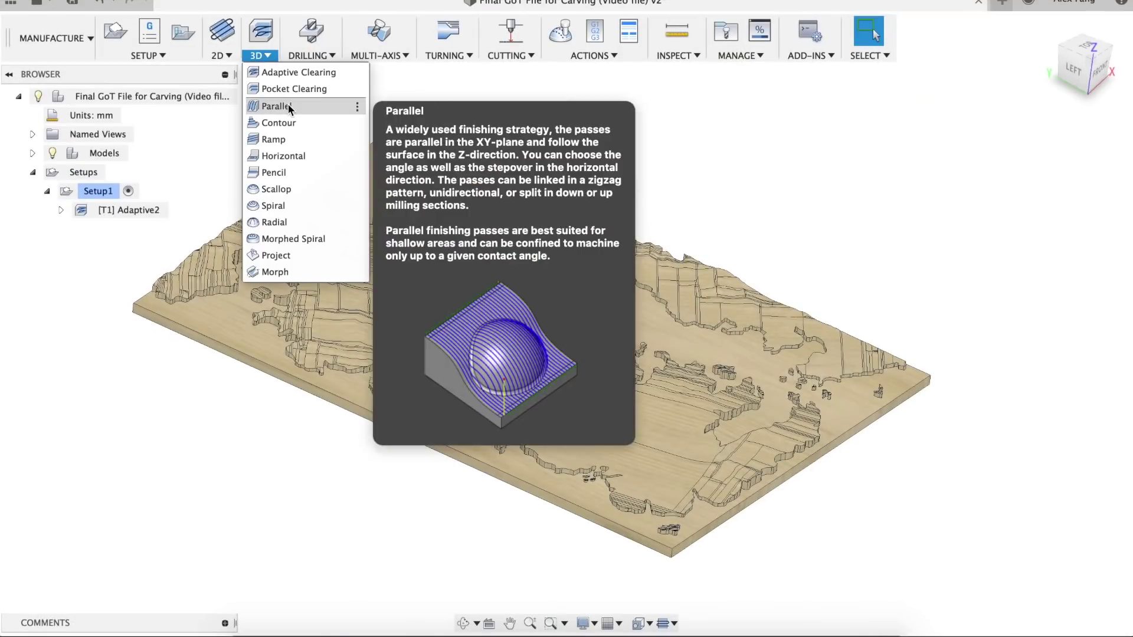
left_click(276, 107)
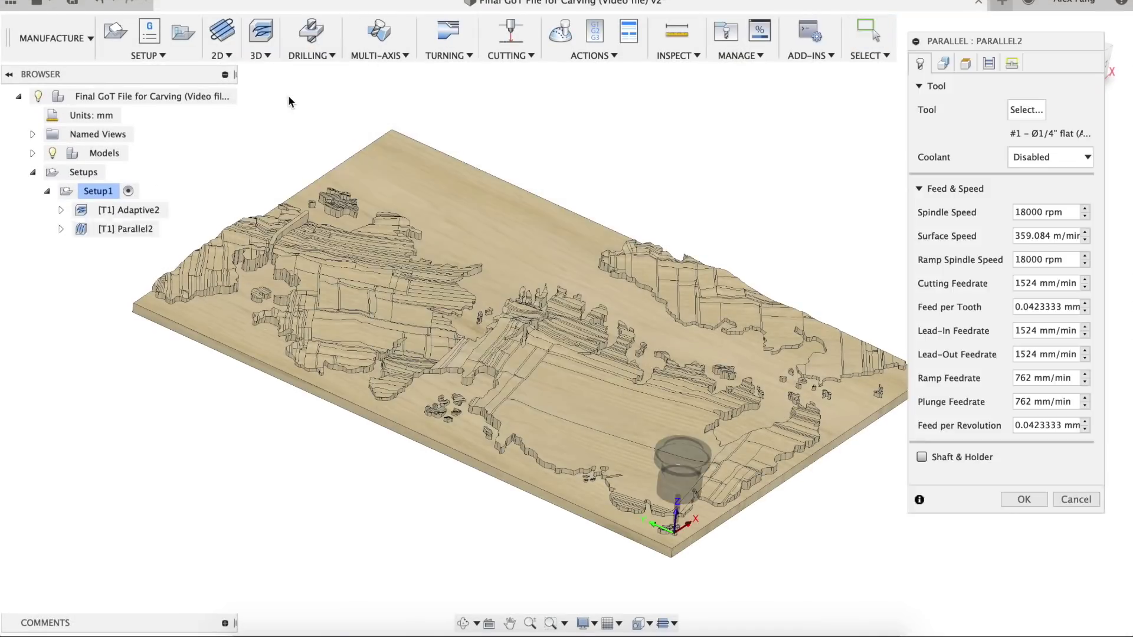
left_click(1027, 110)
double_click(408, 245)
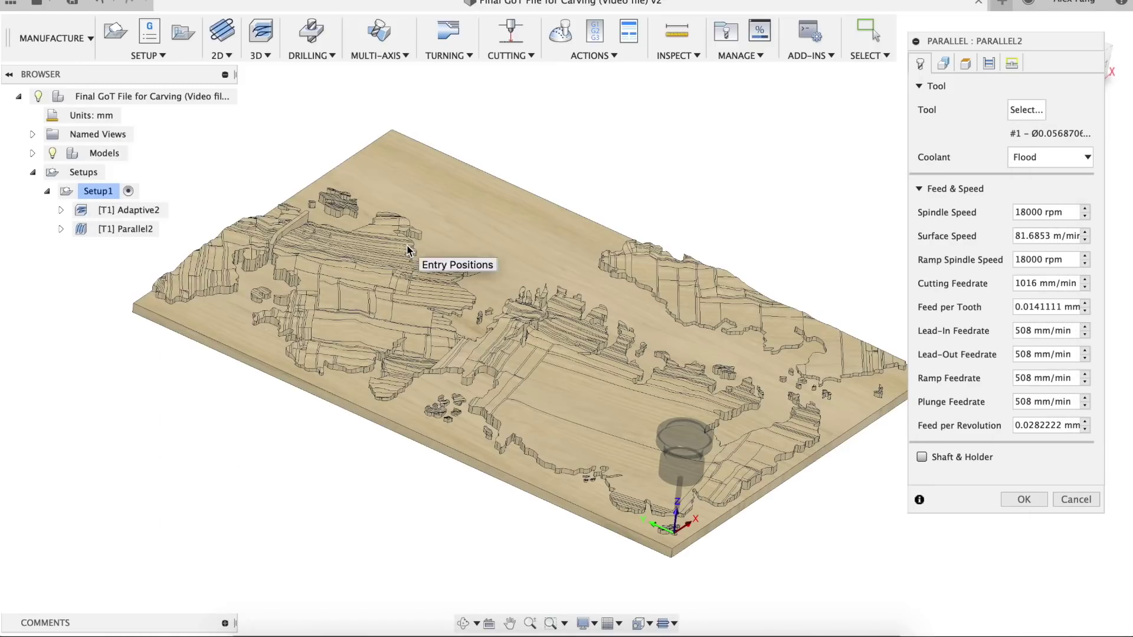
left_click(1023, 157)
left_click(1032, 179)
Set the machining boundary to Selection and pick the coastline and island chains.
left_click(945, 65)
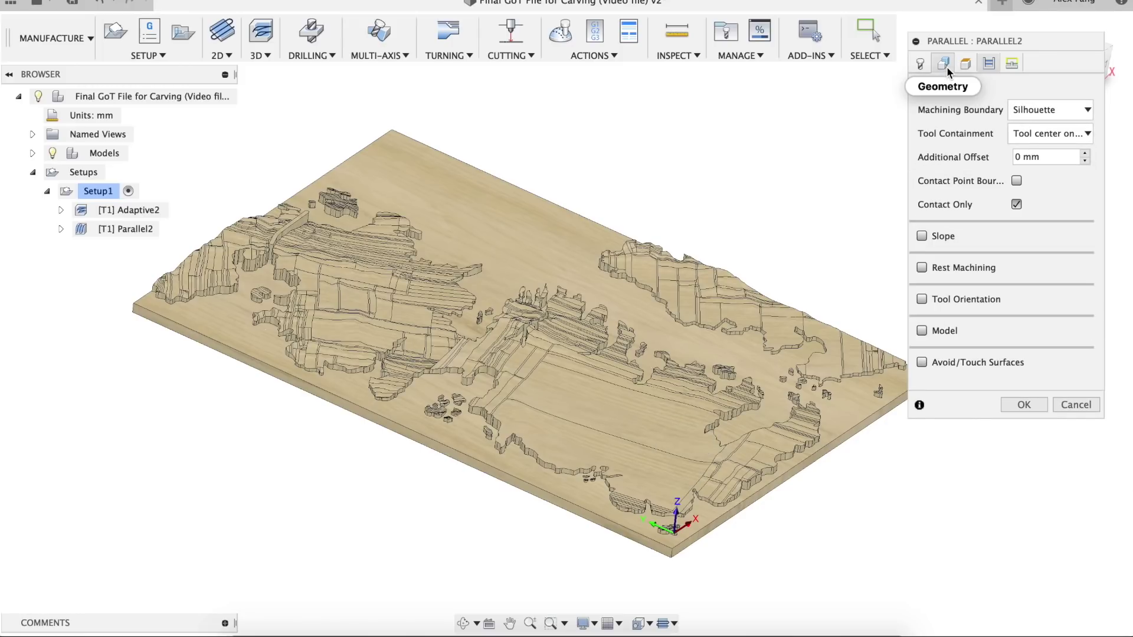
left_click(1058, 123)
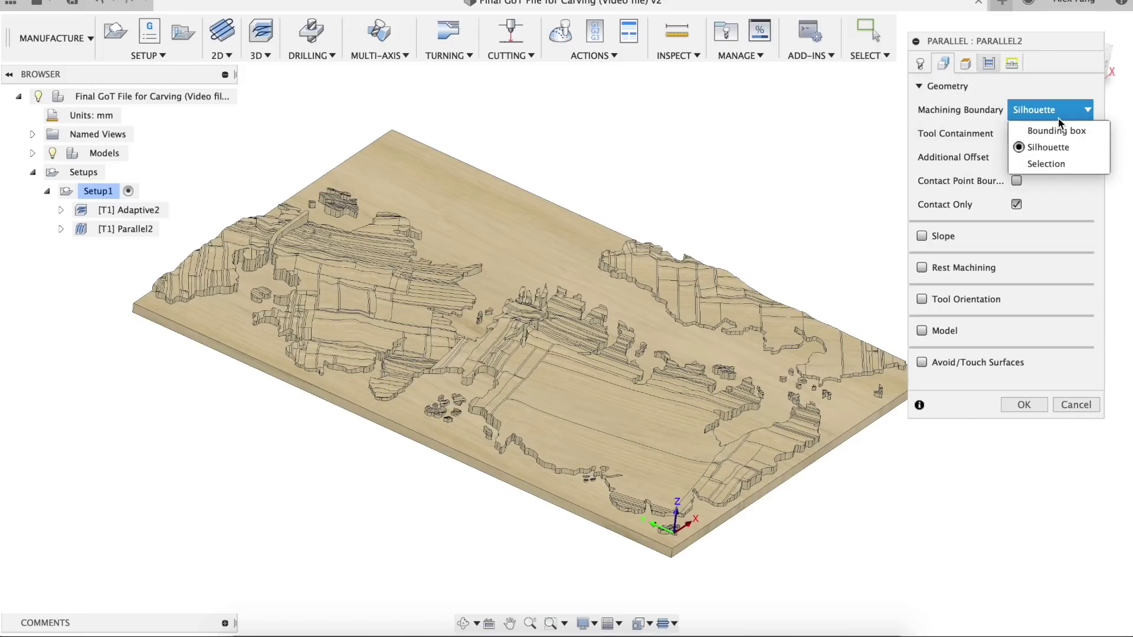
left_click(1056, 165)
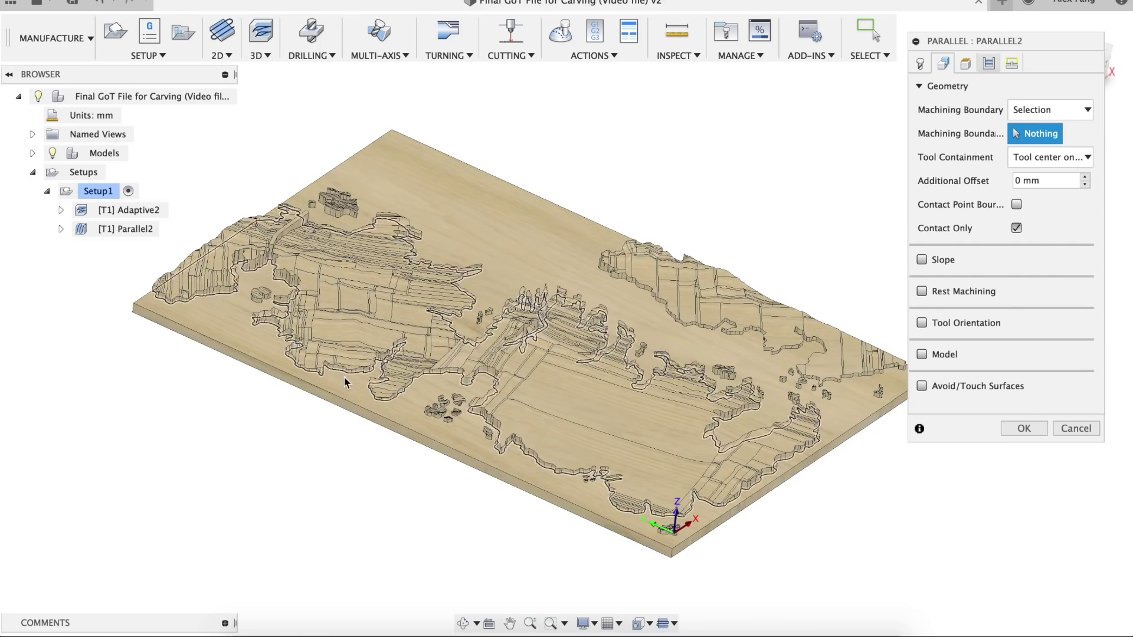
left_click(435, 380)
left_click(805, 471)
left_click(810, 481)
left_click(242, 271)
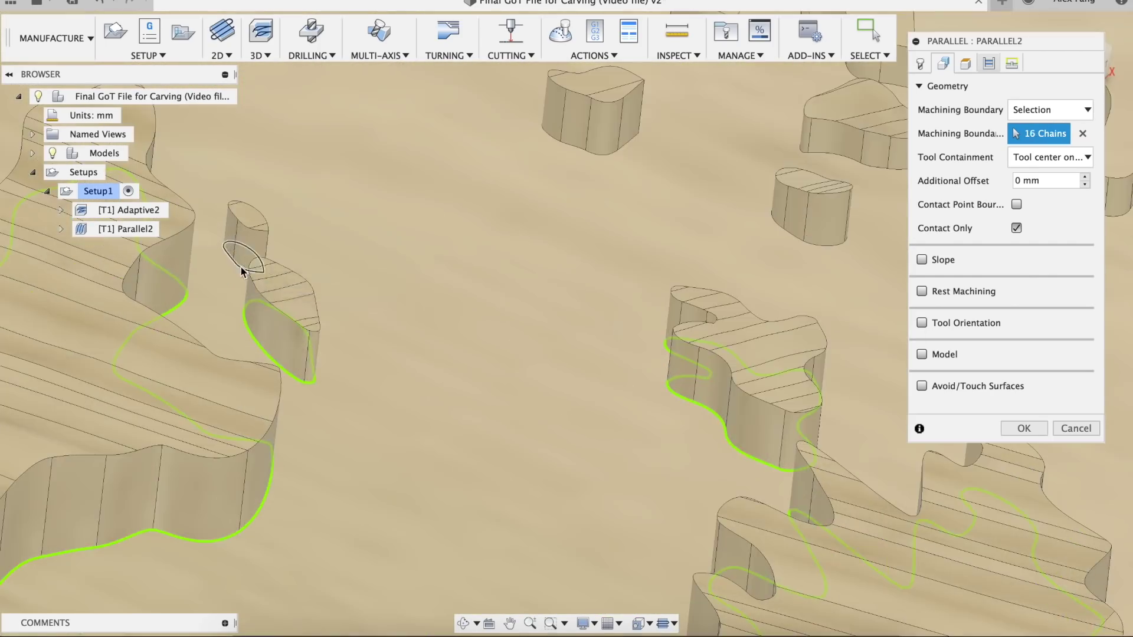
scroll(242, 271, "down", 5)
left_click(885, 402)
left_click_drag(885, 402, 756, 245)
scroll(756, 245, "up", 3)
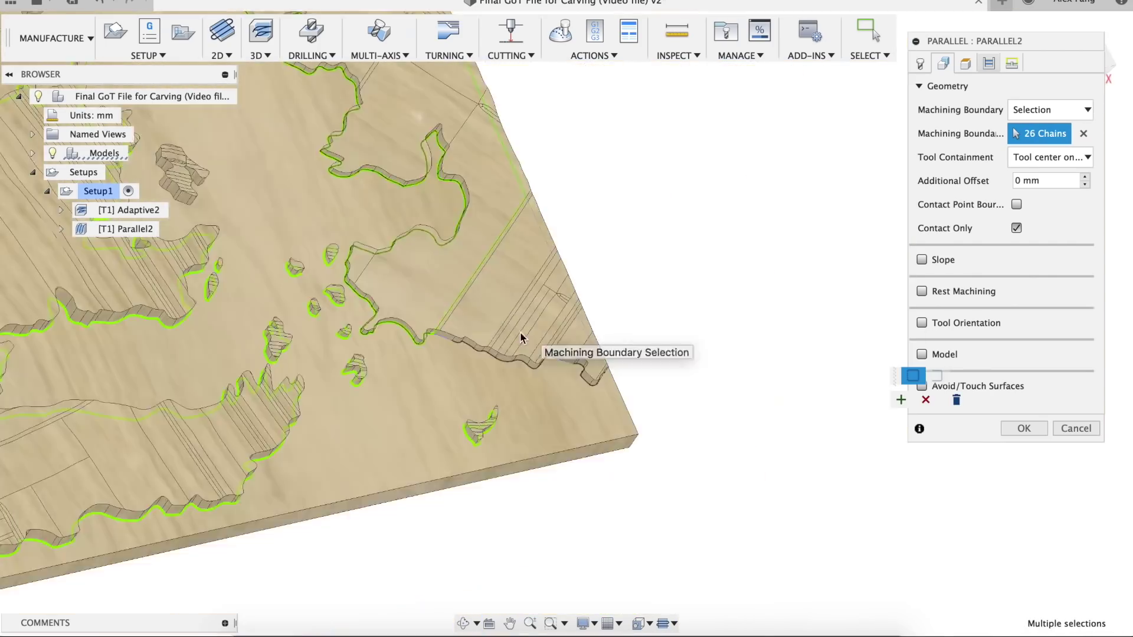
left_click(622, 451)
scroll(463, 164, "up", 5)
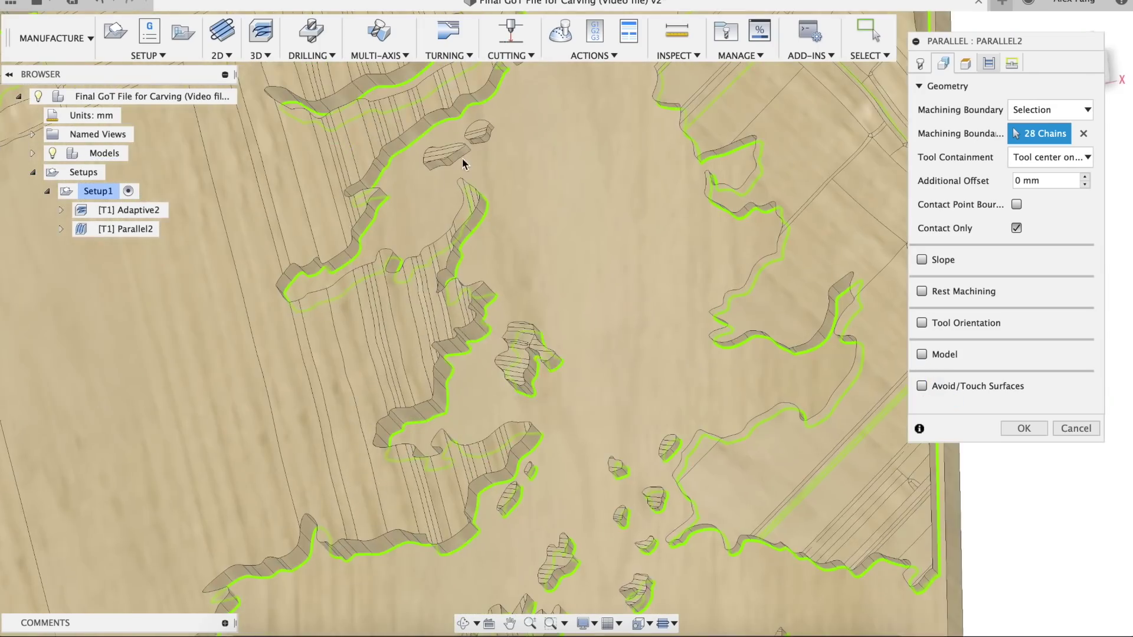
scroll(463, 384, "down", 4)
left_click(526, 435)
scroll(502, 384, "up", 4)
scroll(503, 384, "down", 5)
Enable Contact Point Boundary and Rest Machining, then review the Passes settings.
left_click(1016, 205)
left_click(922, 291)
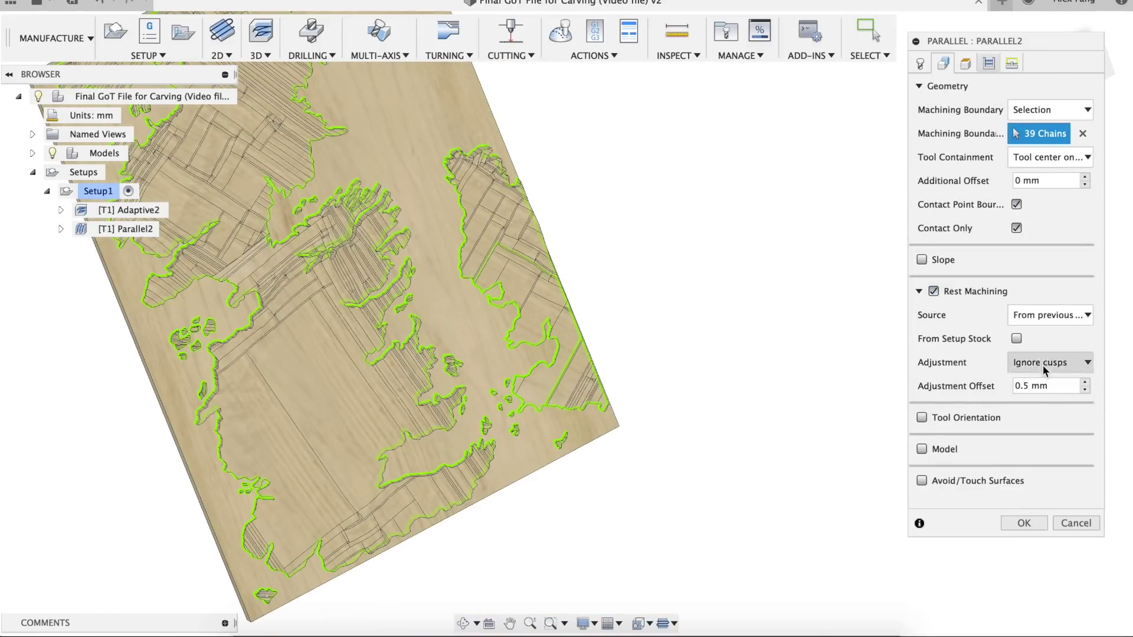
left_click(989, 63)
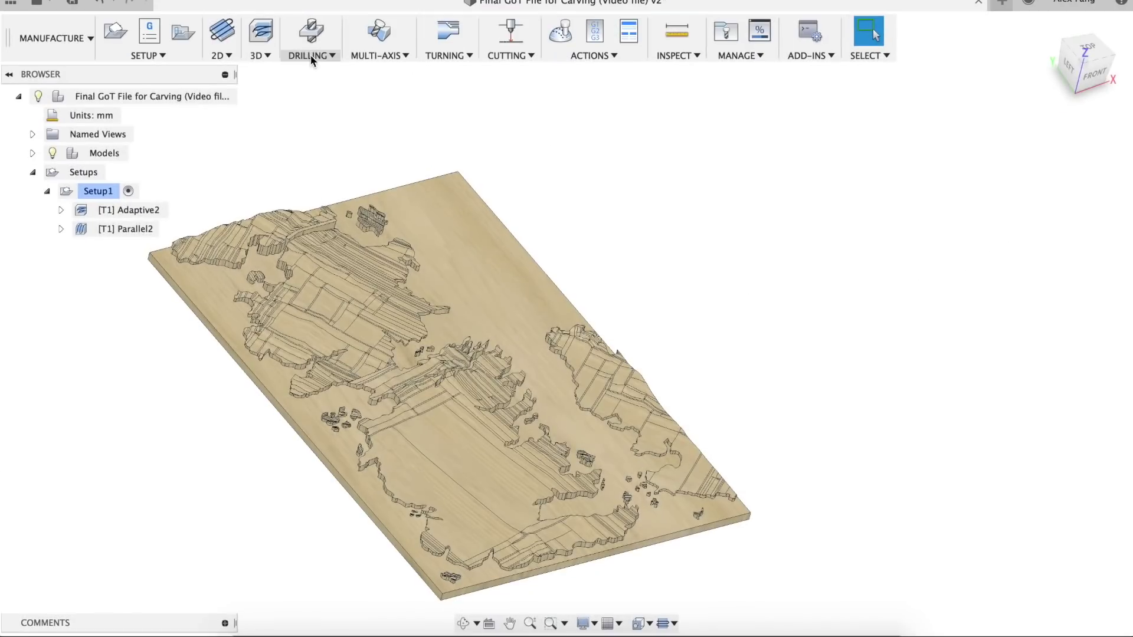
left_click(260, 55)
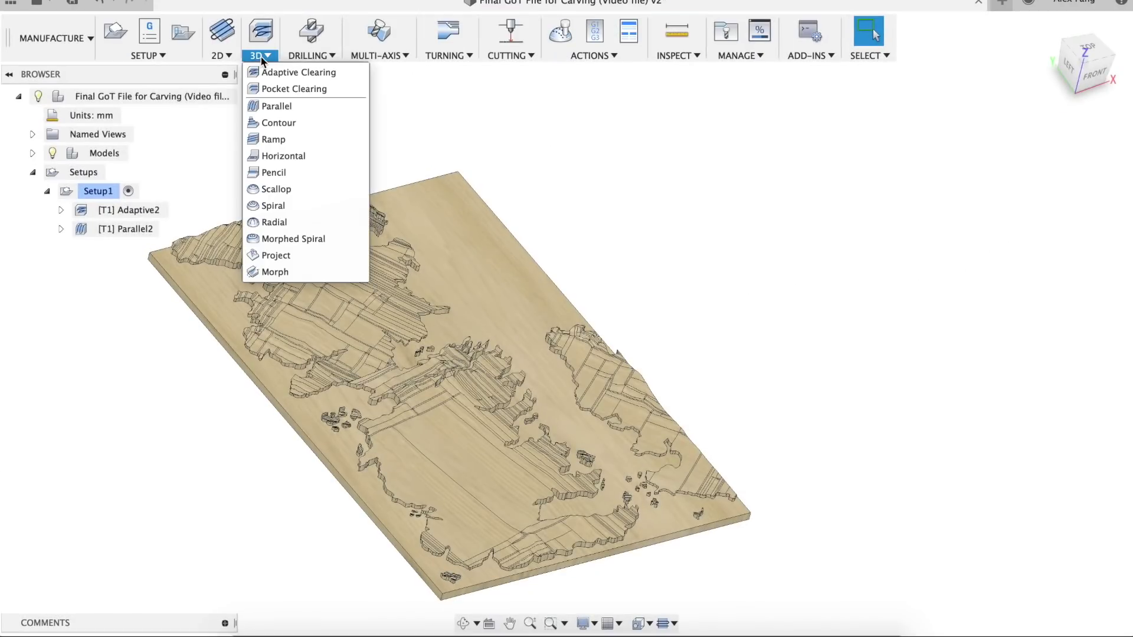
Add a Contour operation with rest machining and a 0–90 deg slope limit.
left_click(295, 123)
left_click(943, 63)
left_click(934, 268)
left_click(922, 236)
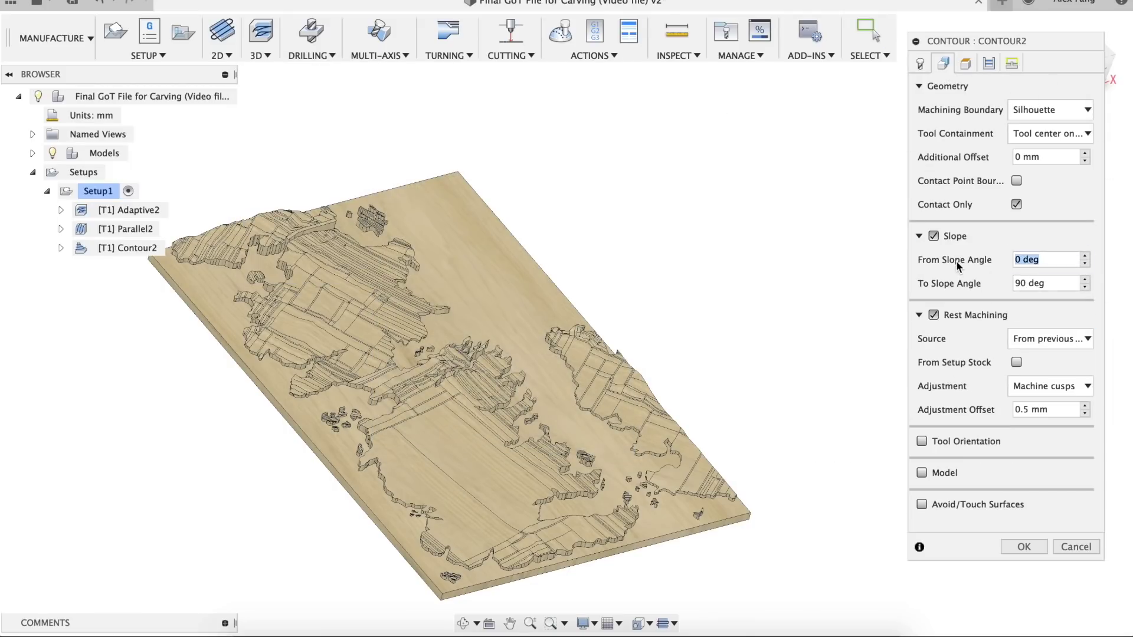
left_click(966, 64)
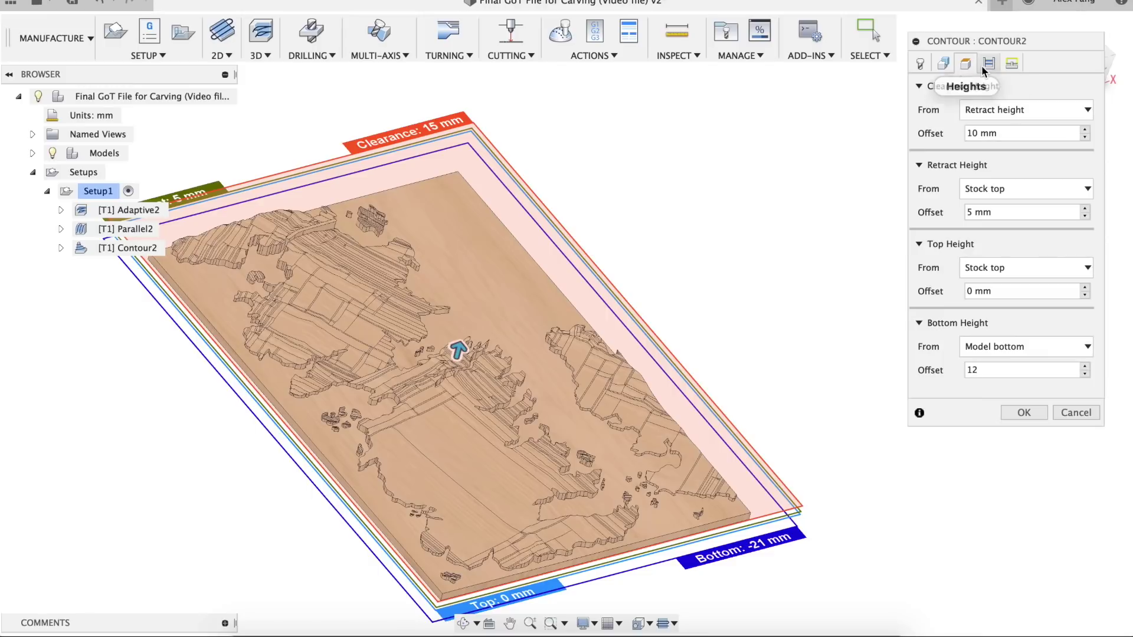
left_click(989, 63)
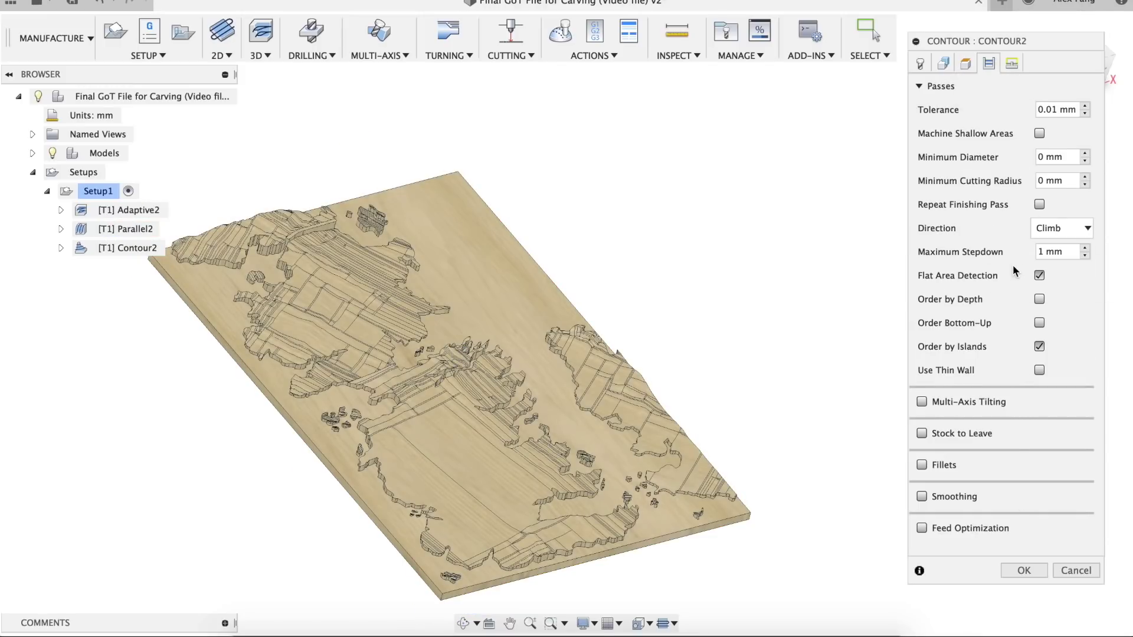
left_click(1024, 570)
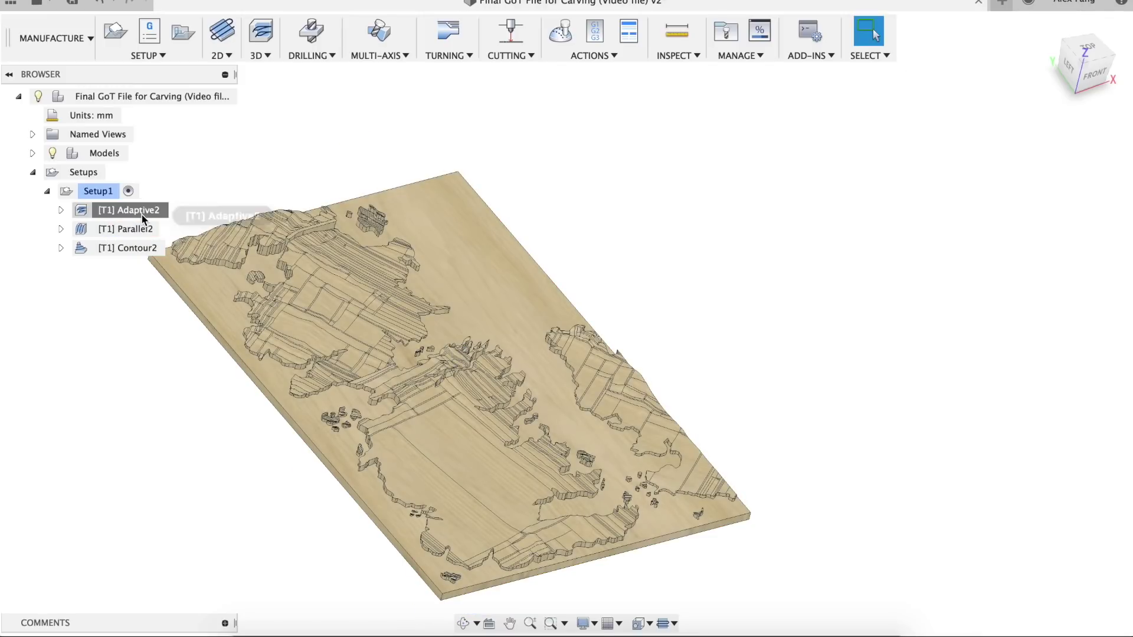
Post-process Adaptive2 with the Easel post and save it as Adaptive.nc.
right_click(143, 211)
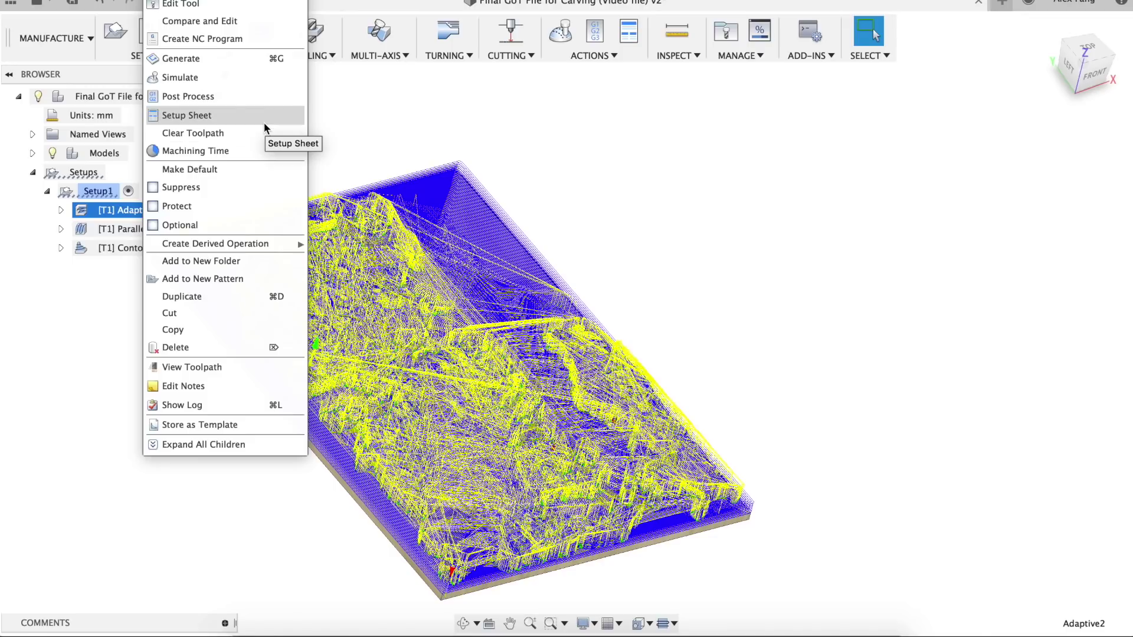
left_click(267, 100)
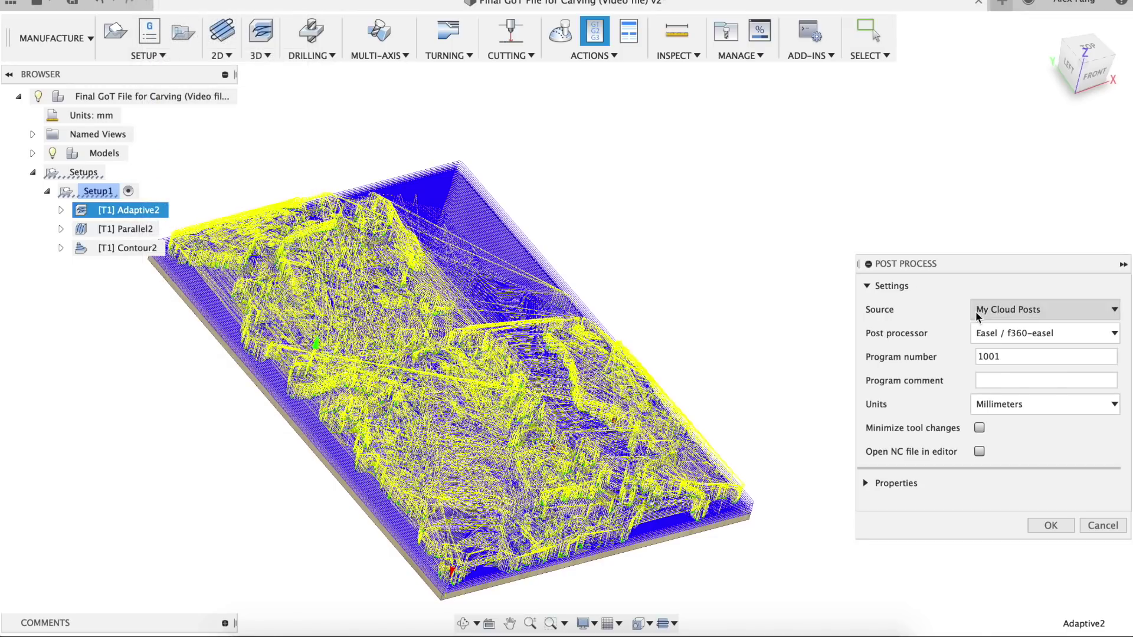
left_click(1054, 335)
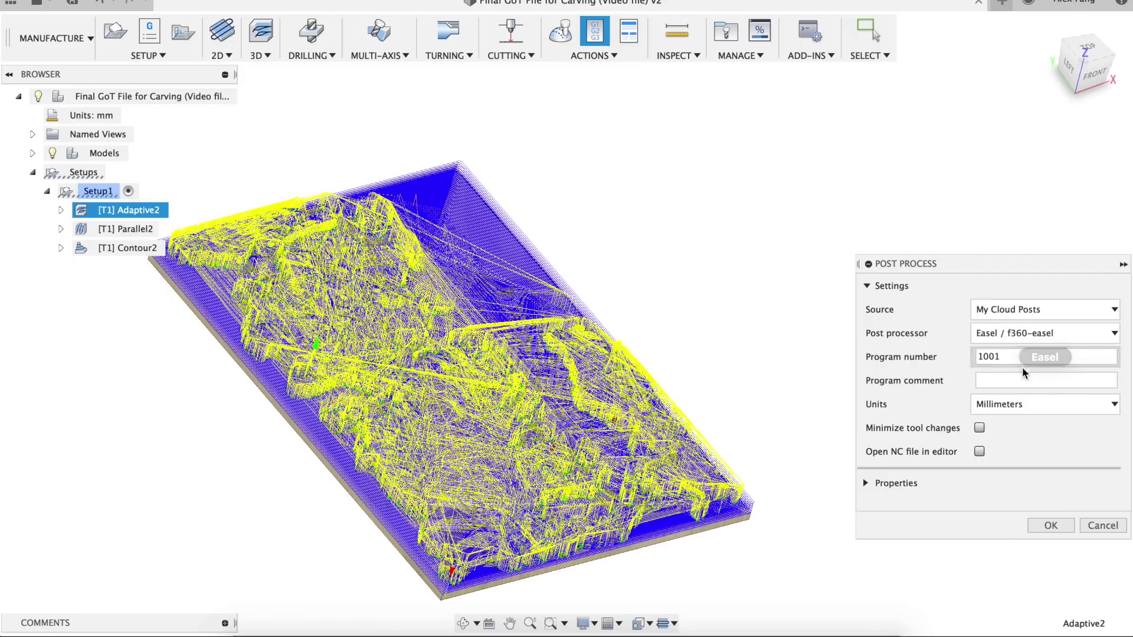
left_click(1050, 526)
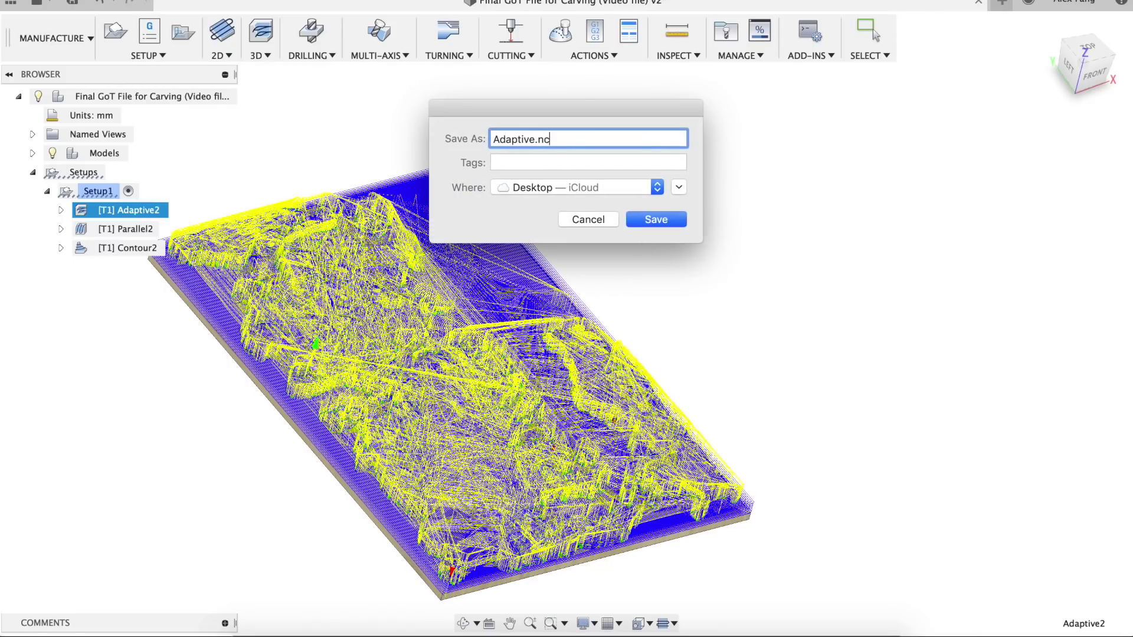
left_click(647, 228)
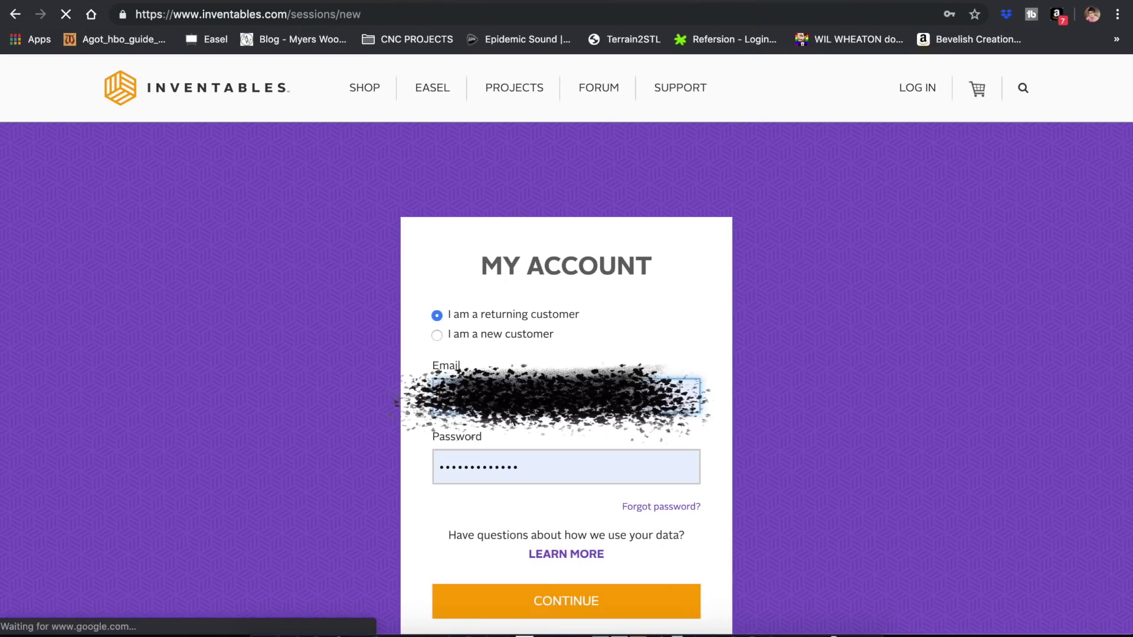
Start a new Easel project and choose Adaptive.nc in the G-code import.
left_click(549, 602)
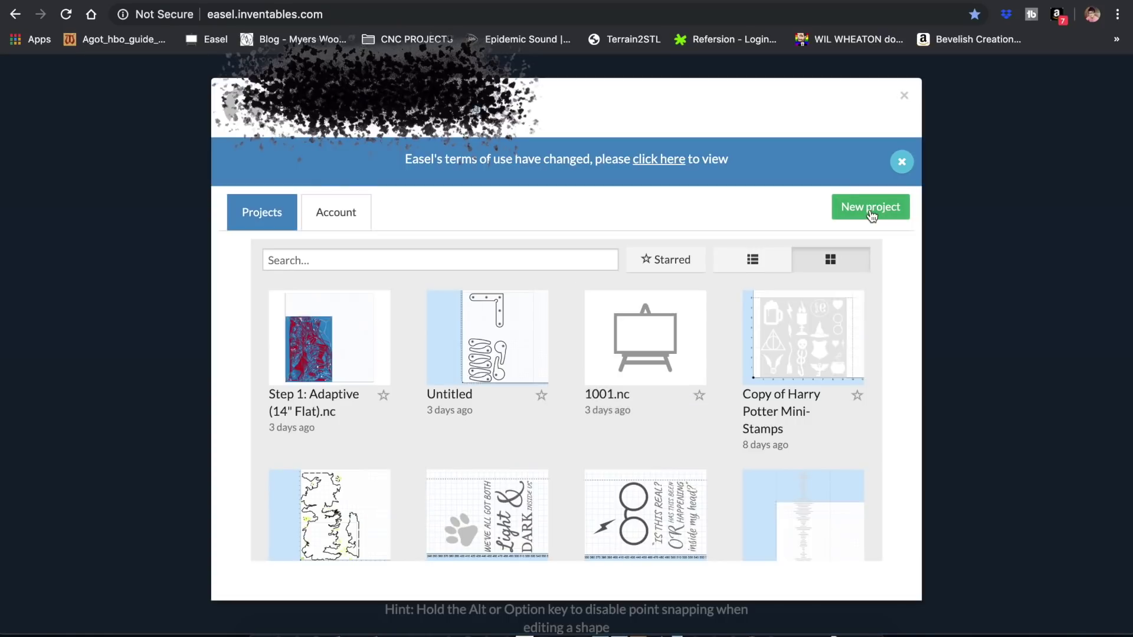
left_click(871, 208)
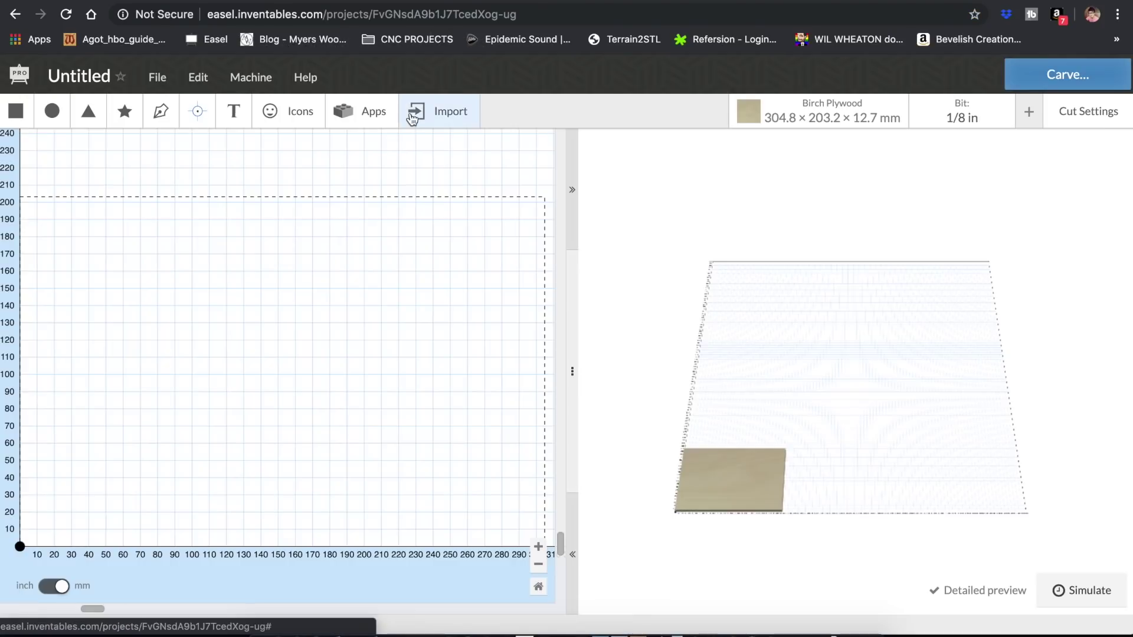
left_click(416, 112)
left_click(479, 187)
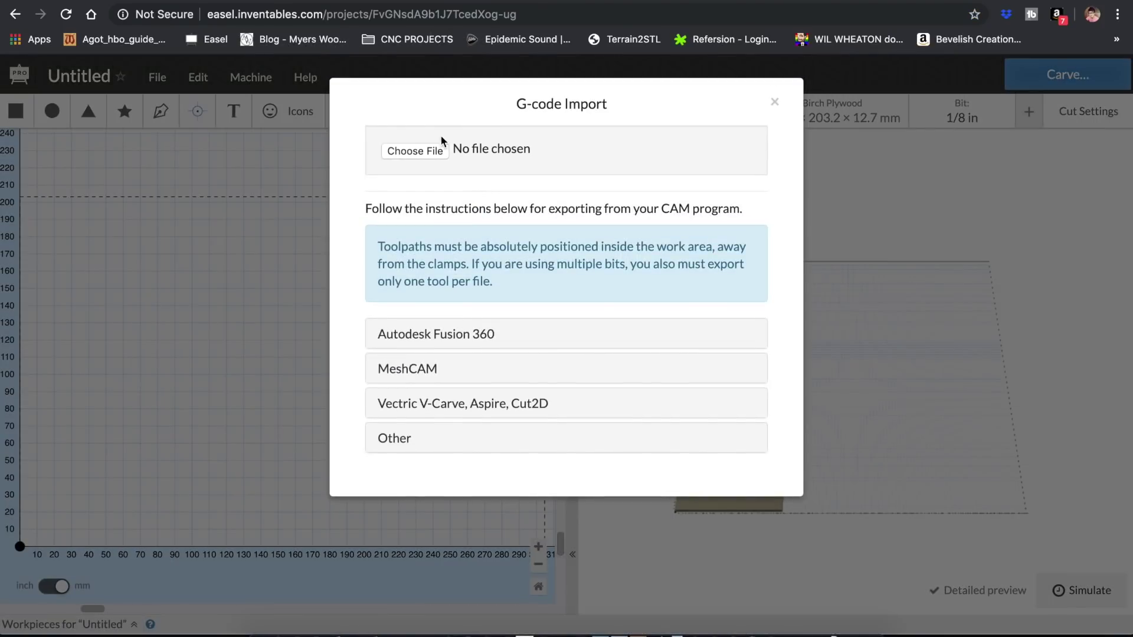
left_click(432, 151)
double_click(357, 97)
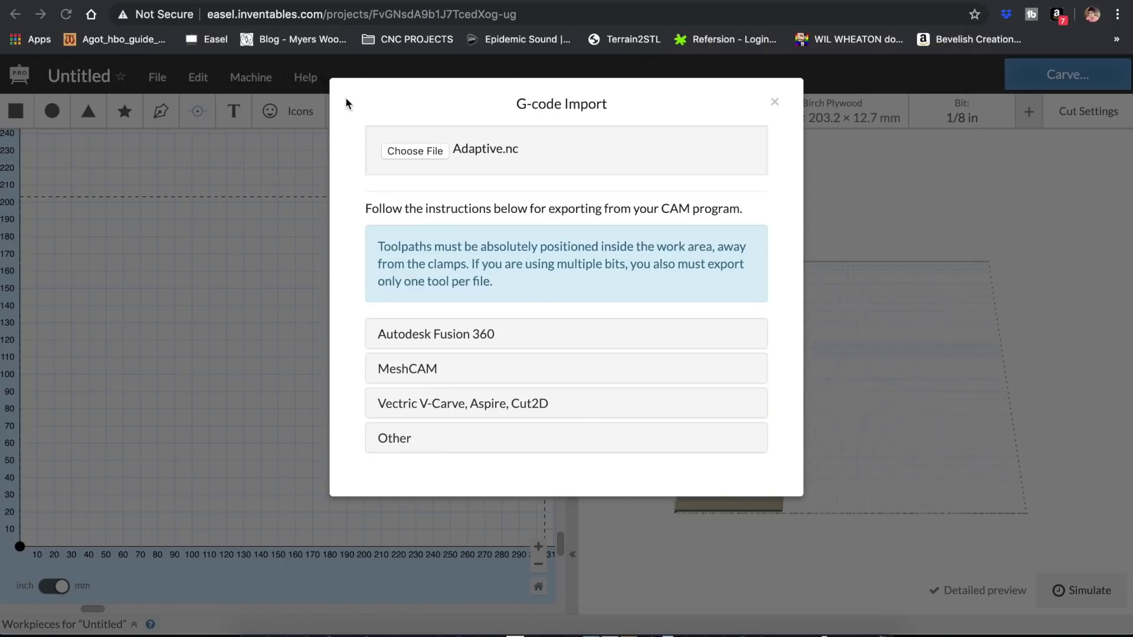